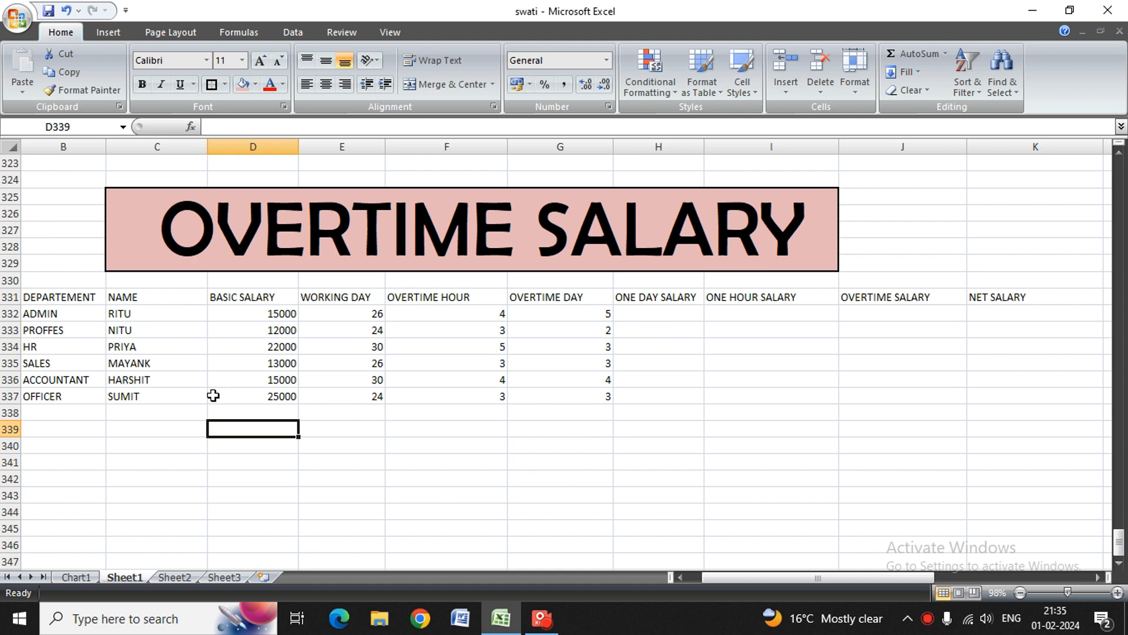
# Look over the employee rows of the overtime salary table, from serial number and department to overtime hours.
pyautogui.press('Up')
pyautogui.press('Left')
pyautogui.press('Left')
pyautogui.press('Left')
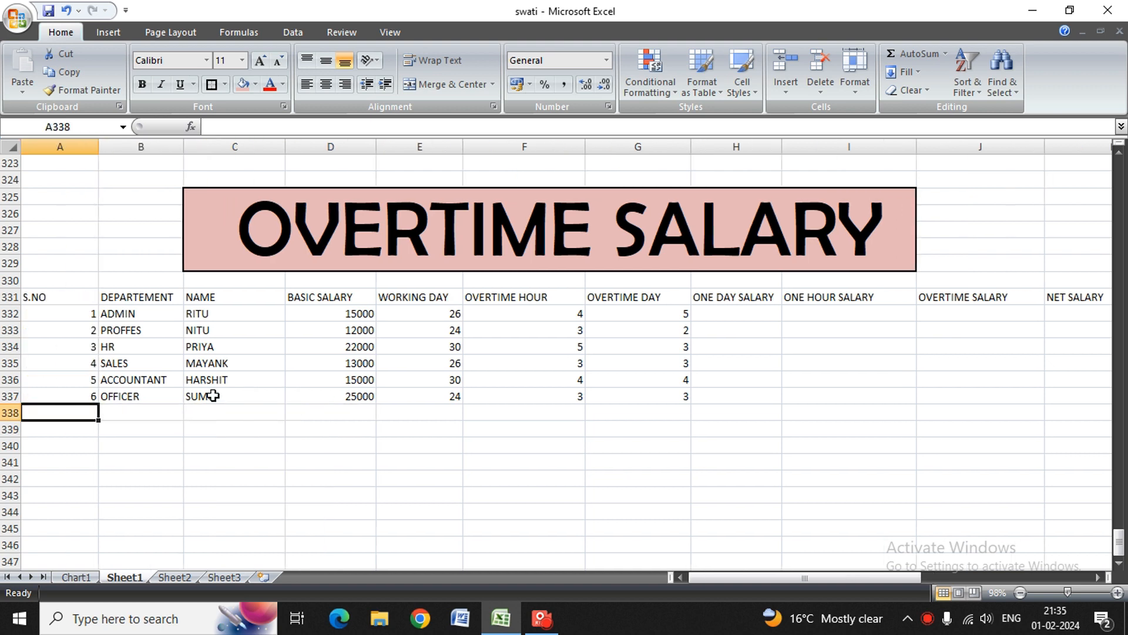
pyautogui.press('Up')
pyautogui.press('Up')
pyautogui.press('Up')
pyautogui.press('Right')
pyautogui.press('Right')
pyautogui.press('Right')
pyautogui.press('Right')
pyautogui.press('Right')
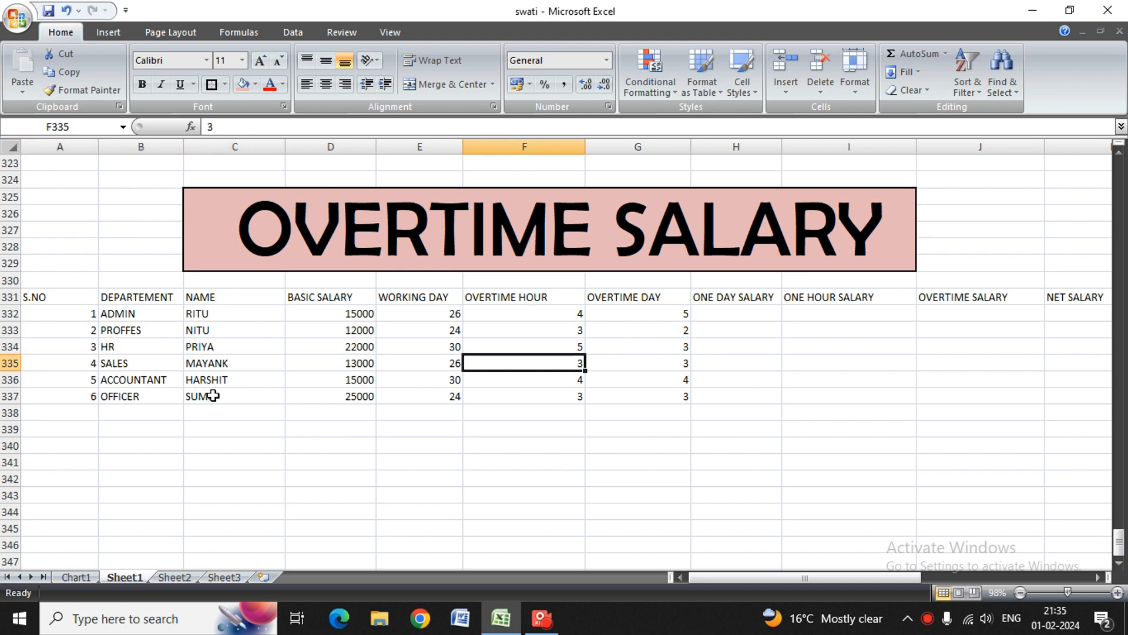
pyautogui.press('Up')
pyautogui.press('Left')
pyautogui.press('Left')
pyautogui.press('Left')
pyautogui.press('Left')
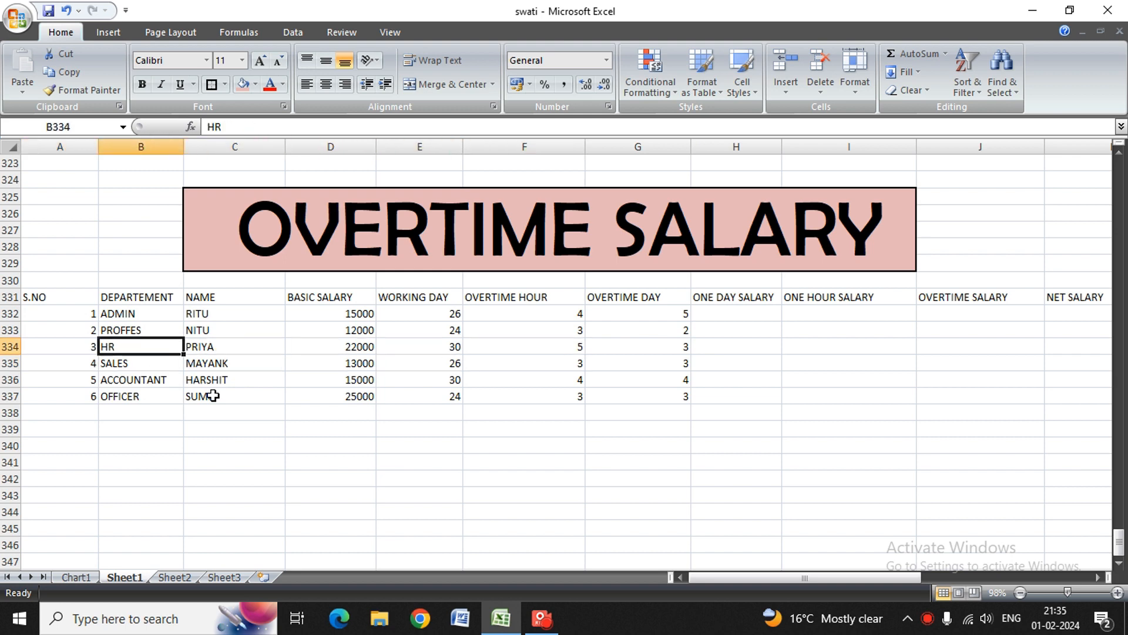
pyautogui.press('Left')
pyautogui.press('Right')
pyautogui.press('Right')
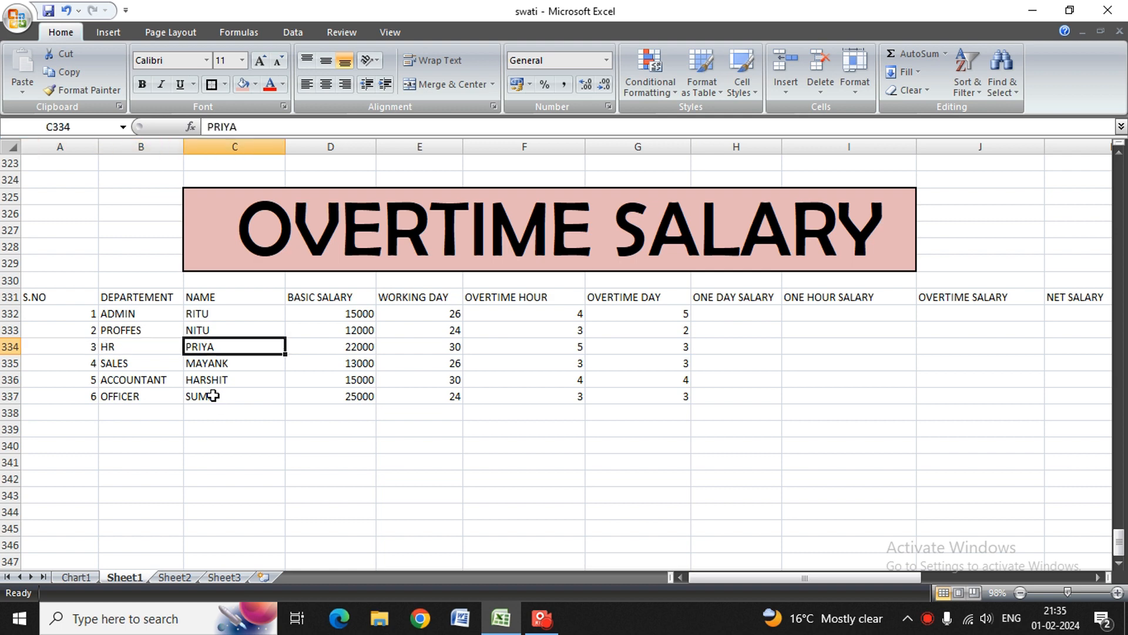
# Review the row 331 column headings from basic salary through overtime hour and day to net salary.
pyautogui.press('Right')
pyautogui.press('Up')
pyautogui.press('Up')
pyautogui.press('Up')
pyautogui.press('Right')
pyautogui.press('Right')
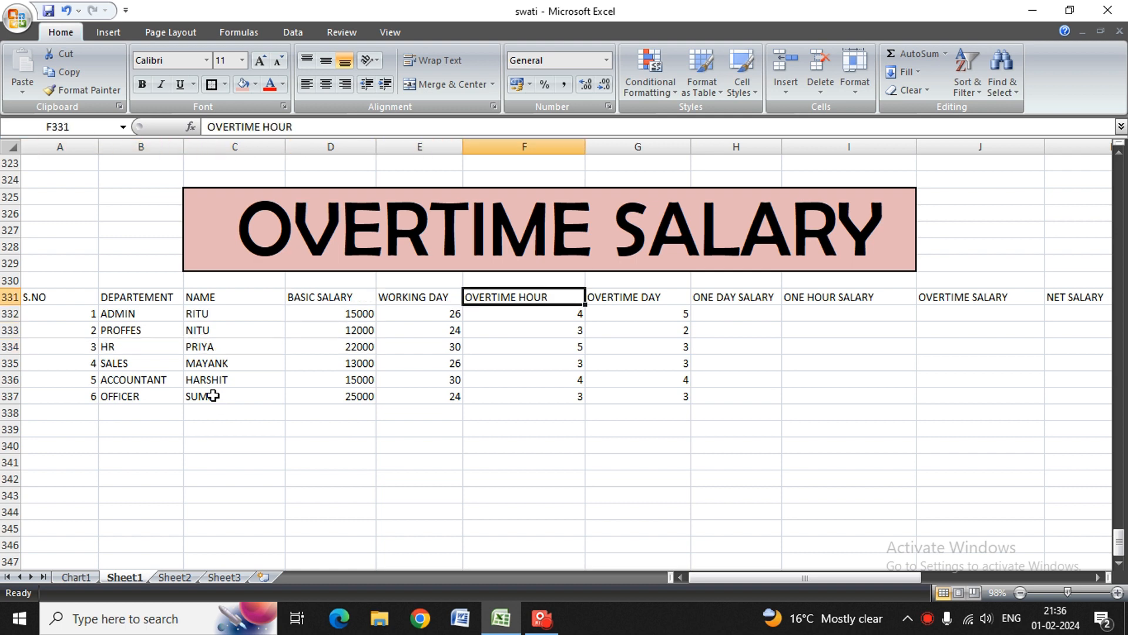
pyautogui.press('Right')
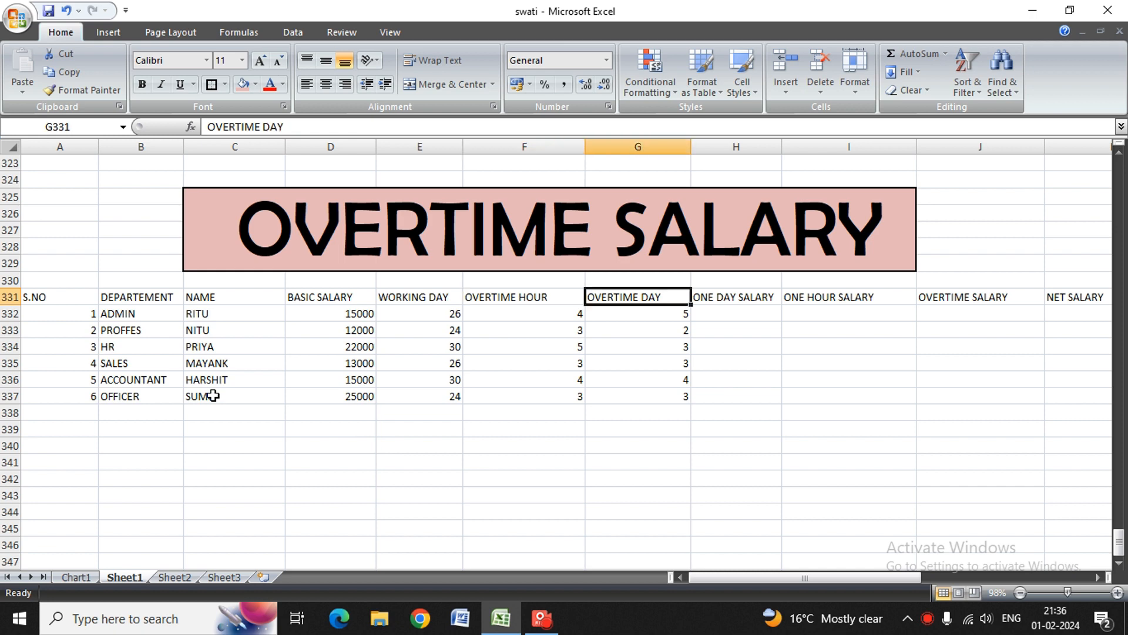
pyautogui.press('Right')
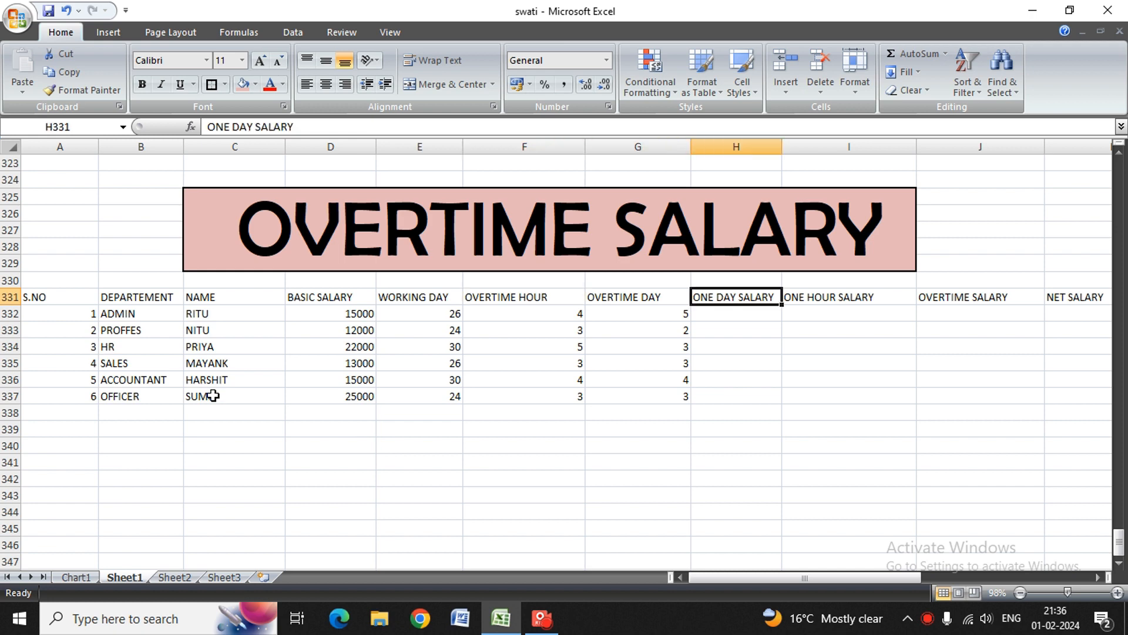
pyautogui.press('Right')
pyautogui.press('Right')
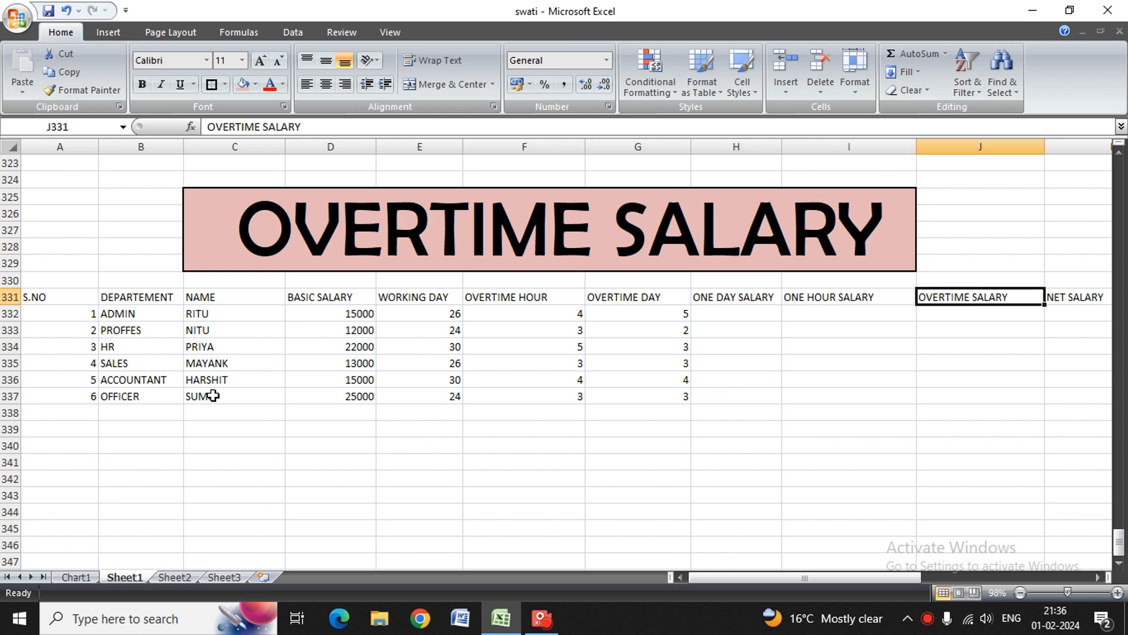
pyautogui.press('Right')
pyautogui.press('Down')
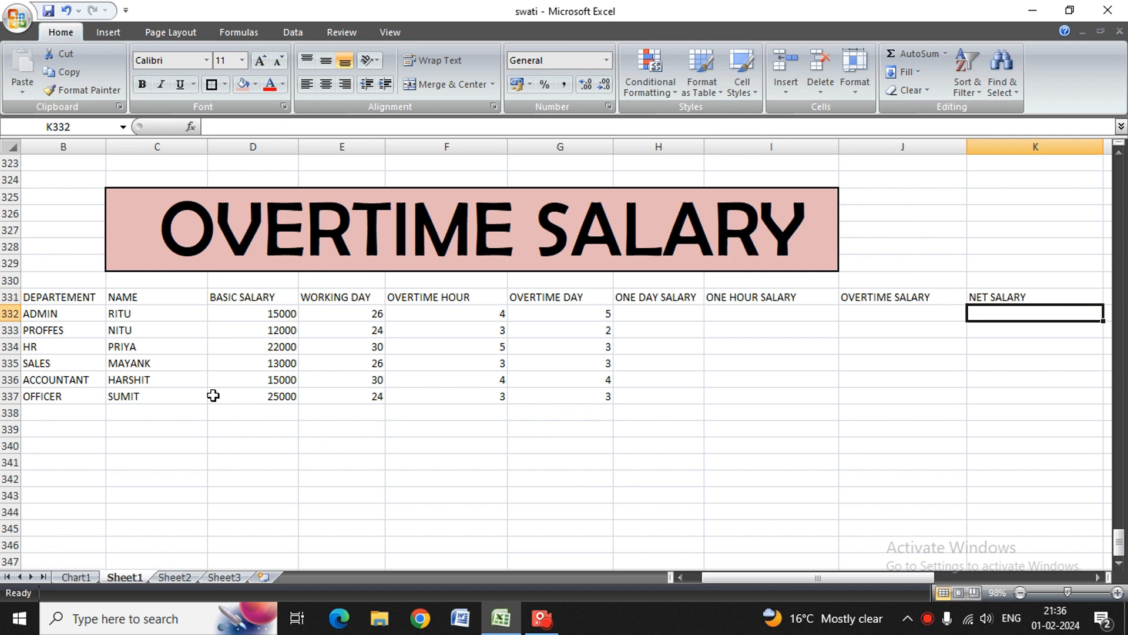
# Examine the basic salary, working day, overtime hour and overtime day entries of the first employee in row 332.
pyautogui.press('Left')
pyautogui.press('Left')
pyautogui.press('Left')
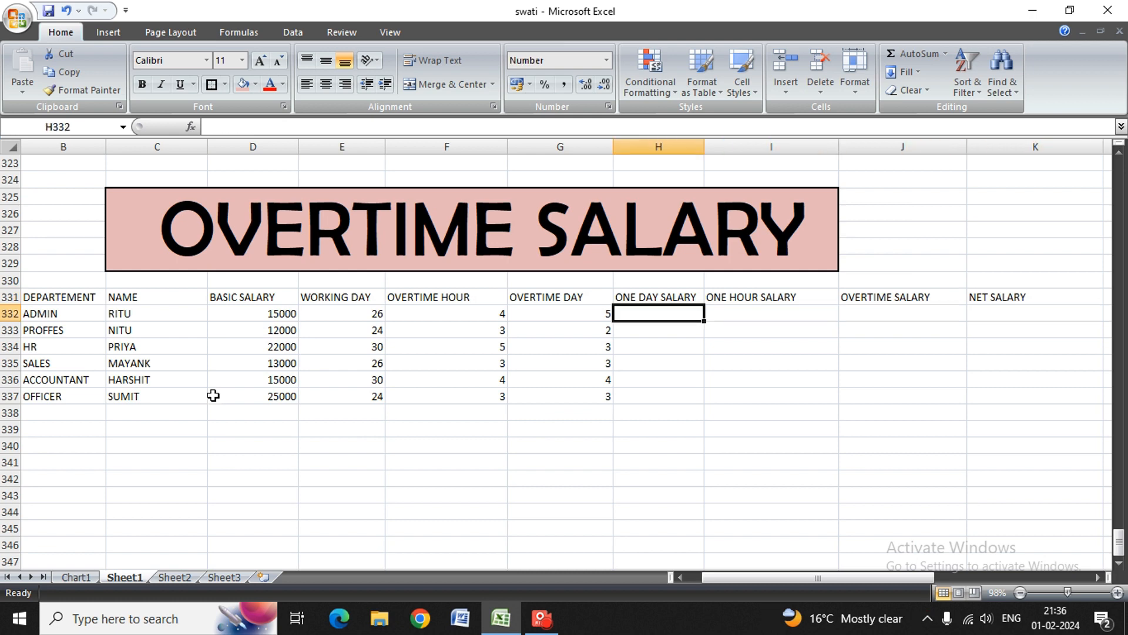
pyautogui.press('Left')
pyautogui.press('Left')
pyautogui.press('Left')
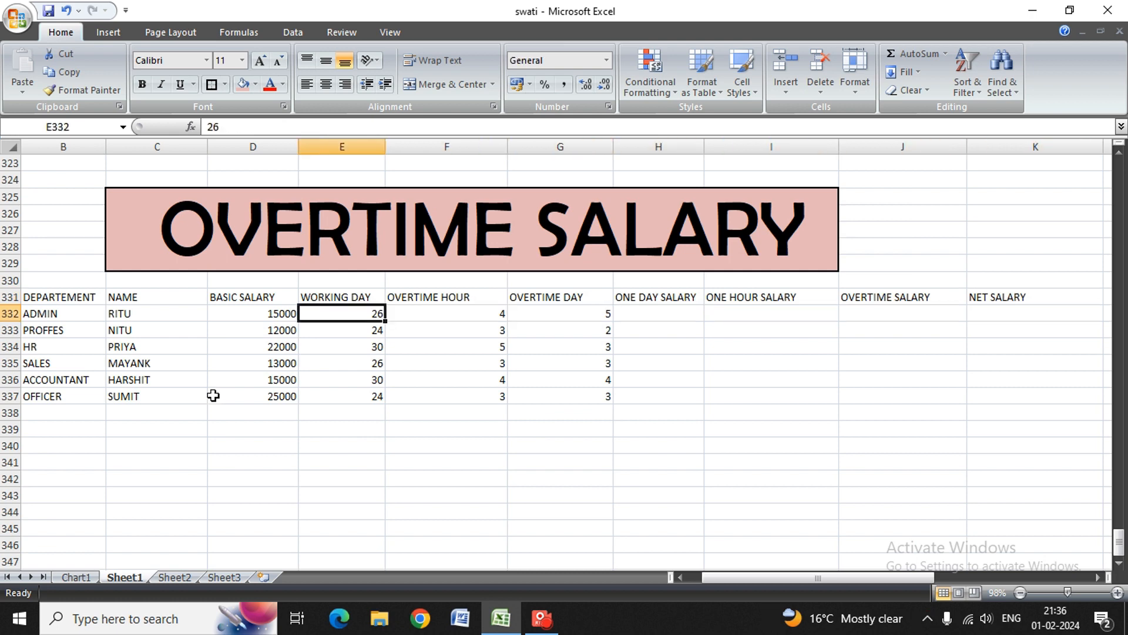
pyautogui.press('Left')
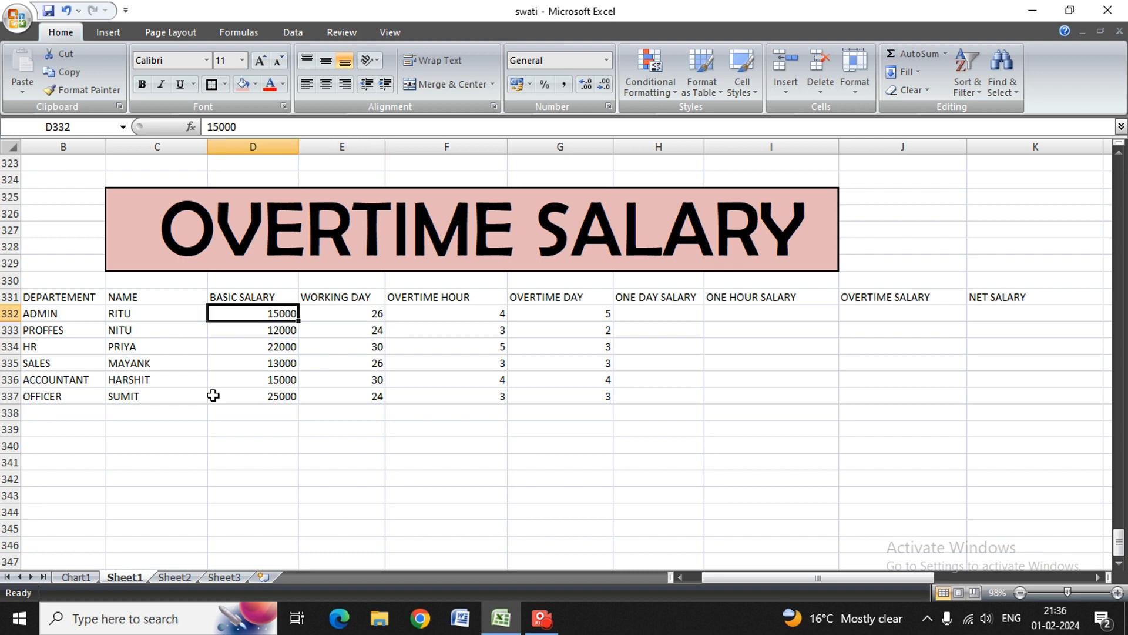
pyautogui.press('Right')
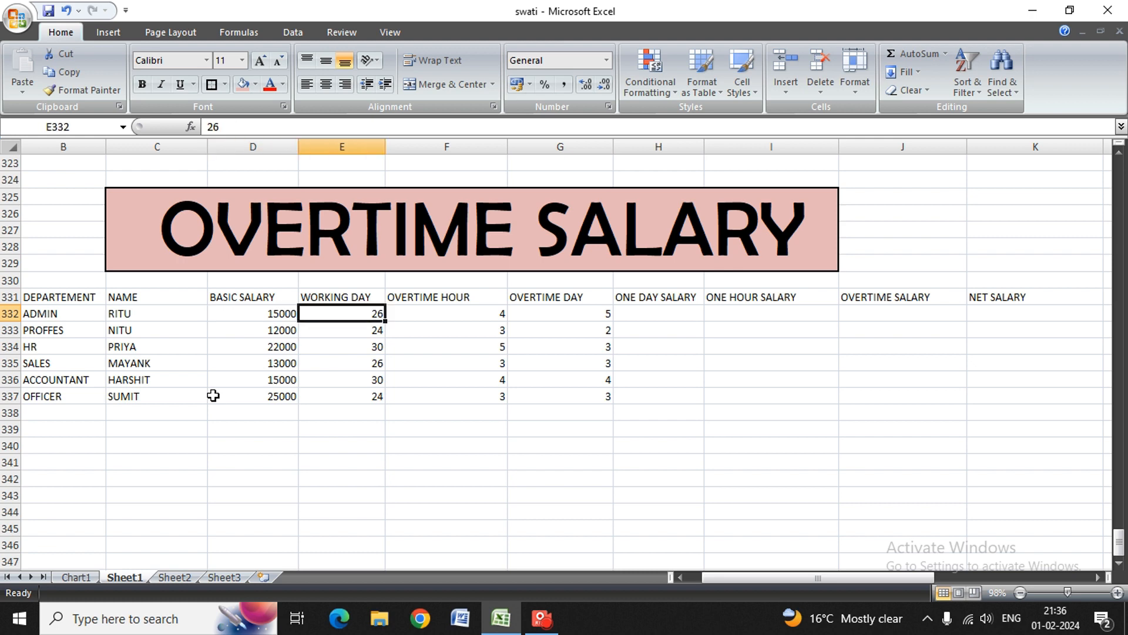
pyautogui.press('Right')
pyautogui.press('Right')
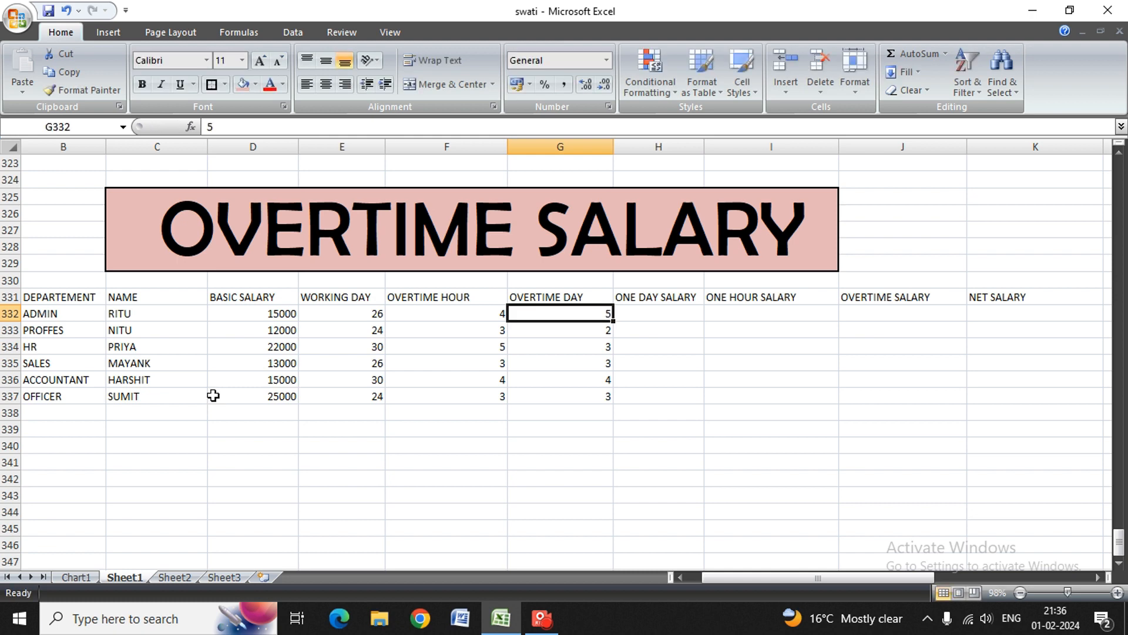
pyautogui.press('Right')
pyautogui.press('Right')
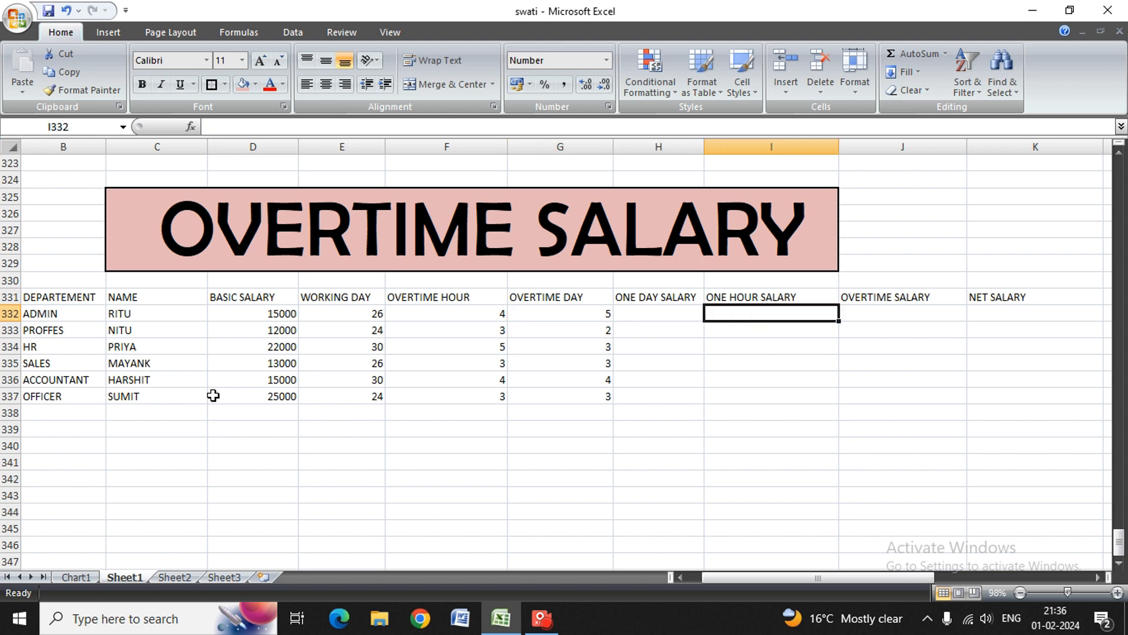
# Calculate the first employee's one day salary in H332 by dividing basic salary D332 by working days E332.
pyautogui.press('Left')
pyautogui.write('=')
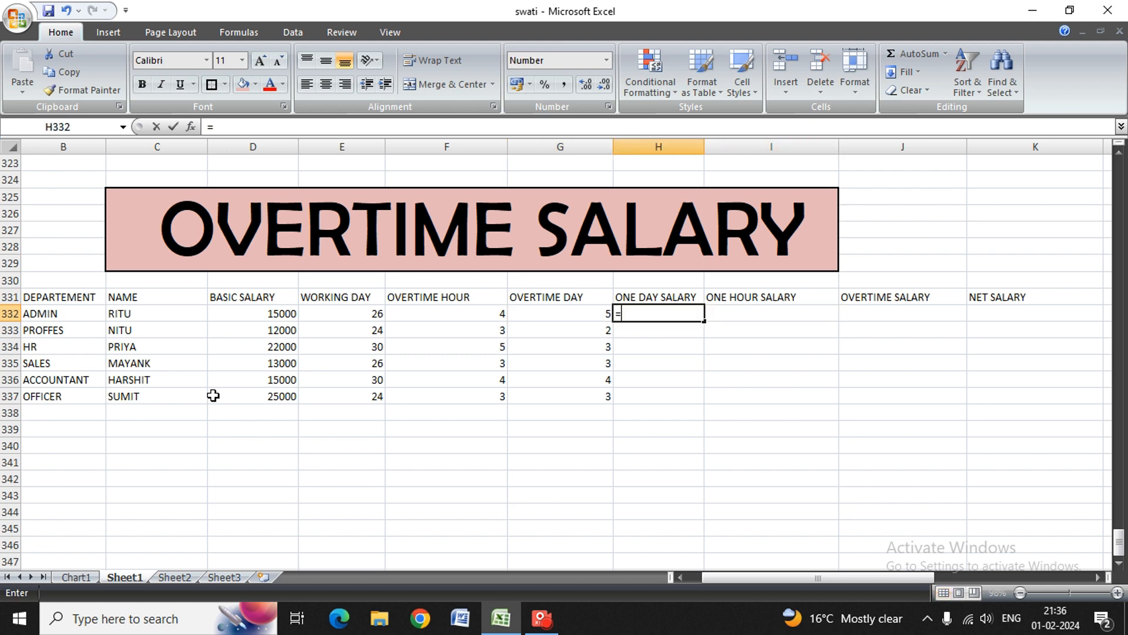
pyautogui.press('Left')
pyautogui.press('Left')
pyautogui.press('Left')
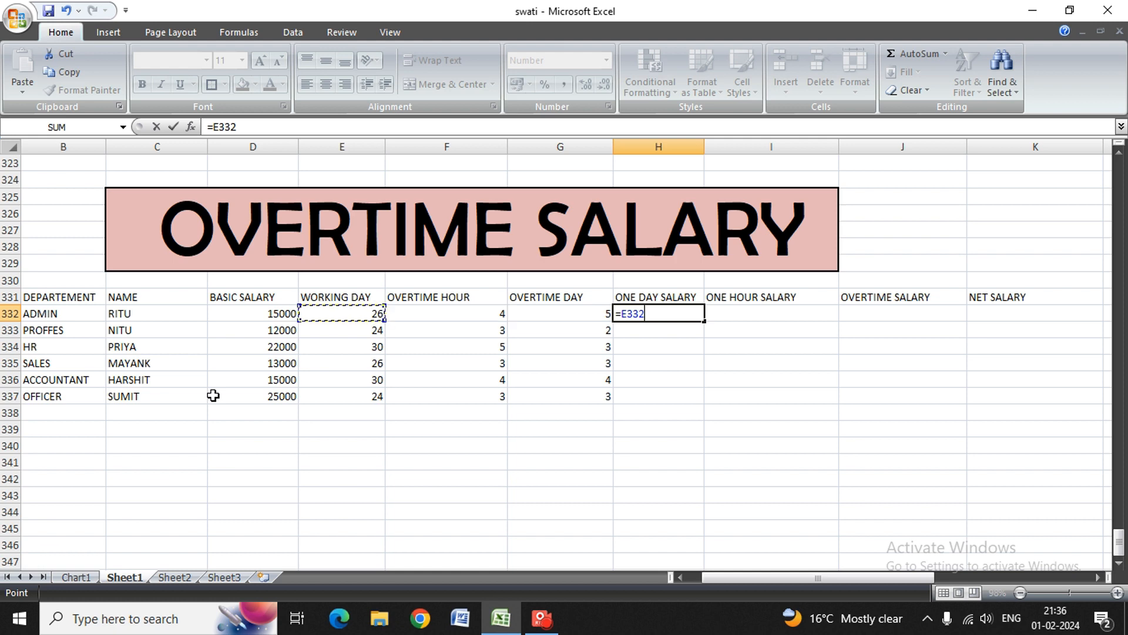
pyautogui.write('/')
pyautogui.press('Left')
pyautogui.press('Left')
pyautogui.press('Left')
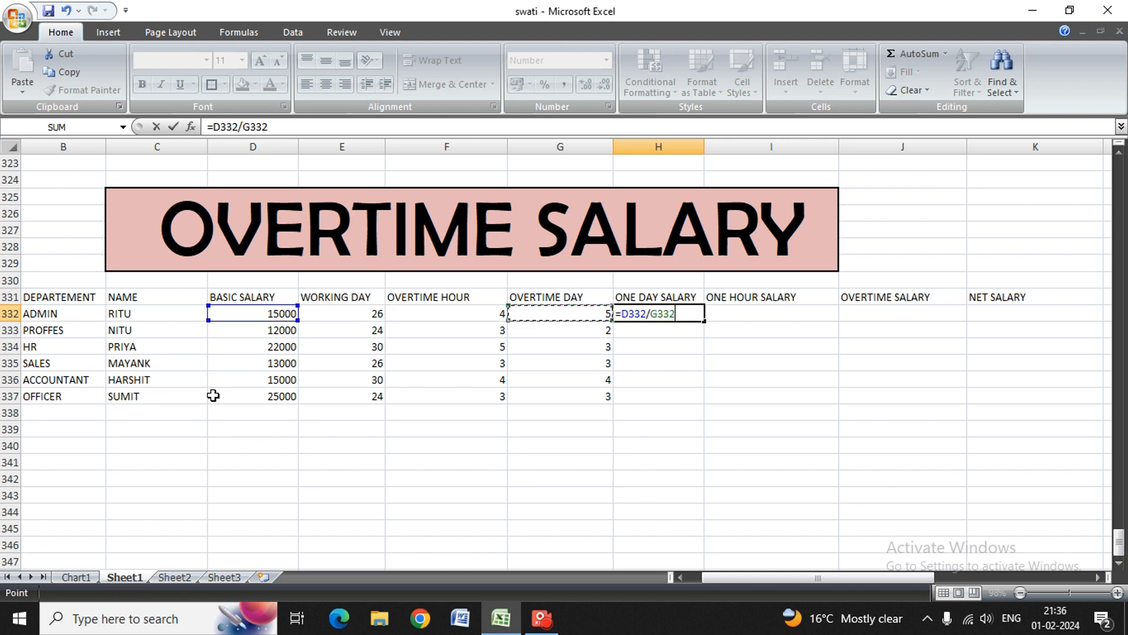
pyautogui.press('Return')
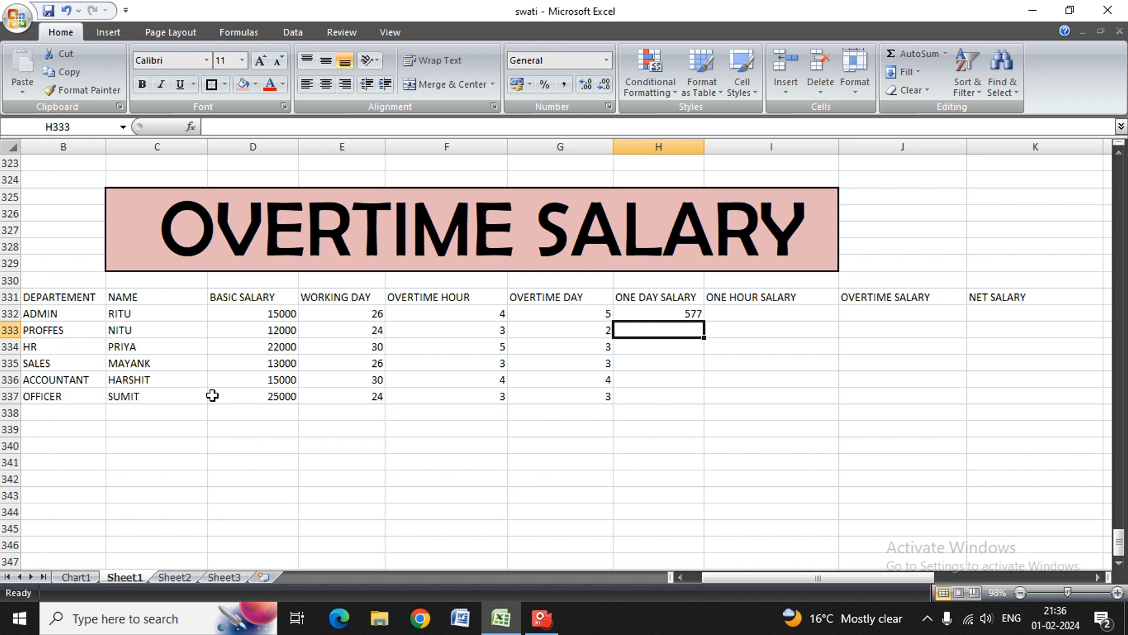
# Calculate the first employee's one hour salary in I332 with the formula =H332/8.
pyautogui.press('Up')
pyautogui.press('Right')
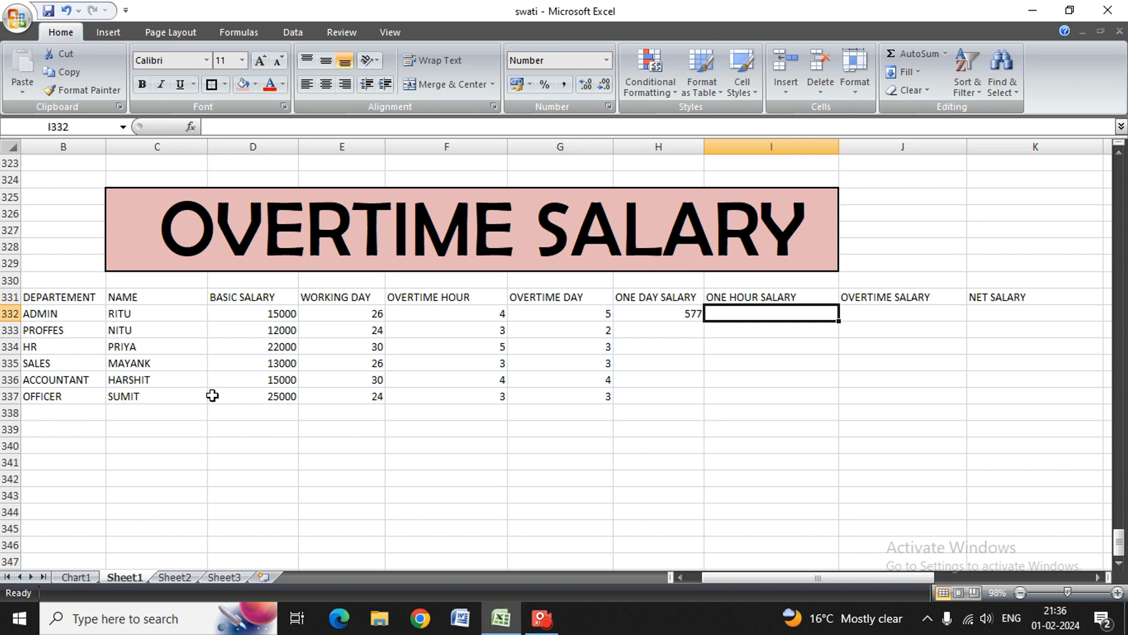
pyautogui.write('=')
pyautogui.press('Left')
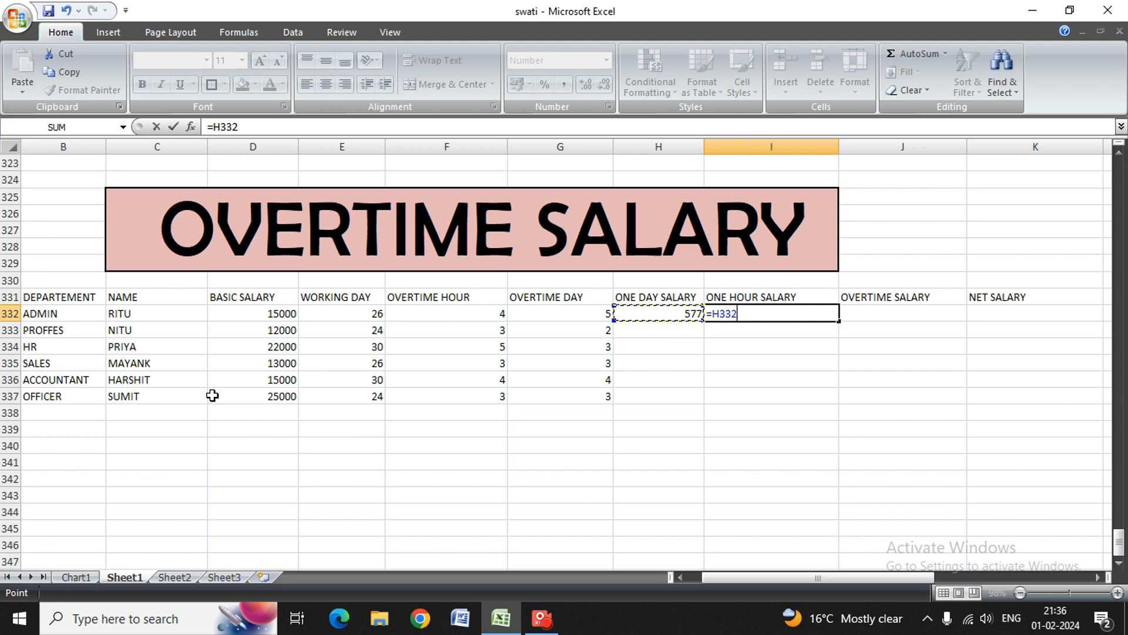
pyautogui.write('*')
pyautogui.press('BackSpace')
pyautogui.write('/8')
pyautogui.press('Return')
pyautogui.press('Up')
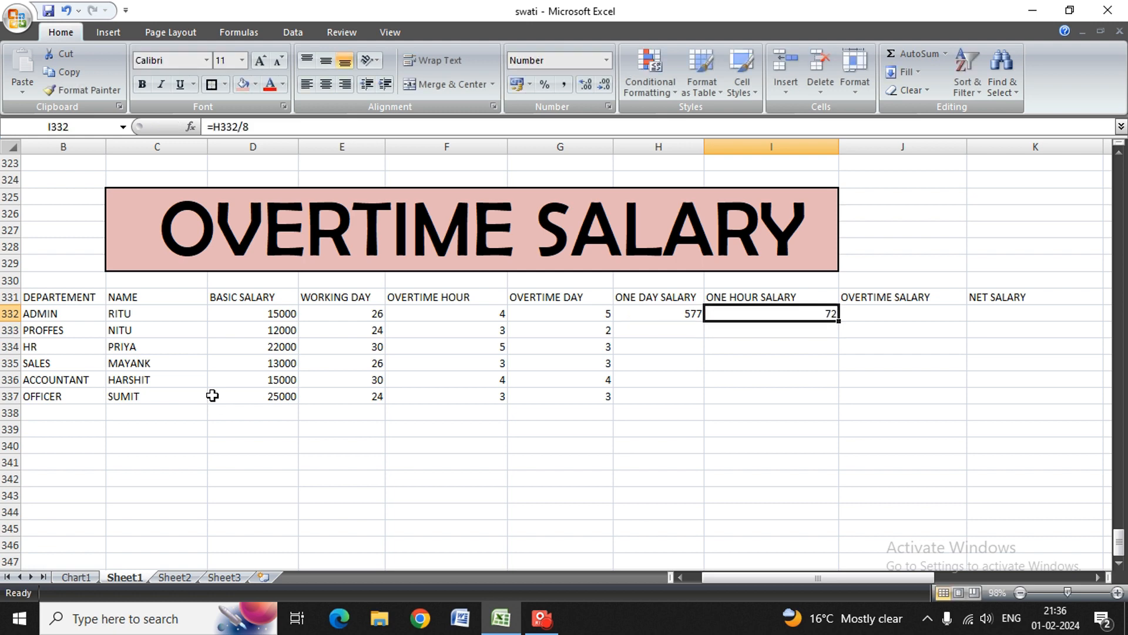
# Calculate the first employee's overtime salary in J332 with the formula =F332*G332*I332.
pyautogui.press('Right')
pyautogui.press('Left')
pyautogui.press('Right')
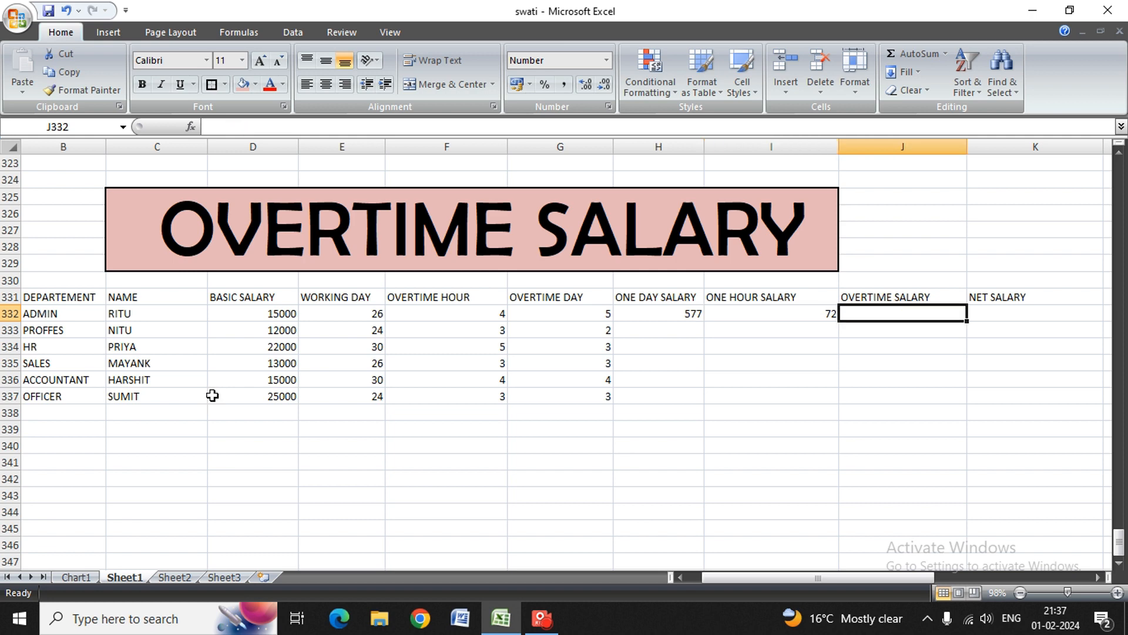
pyautogui.write('=')
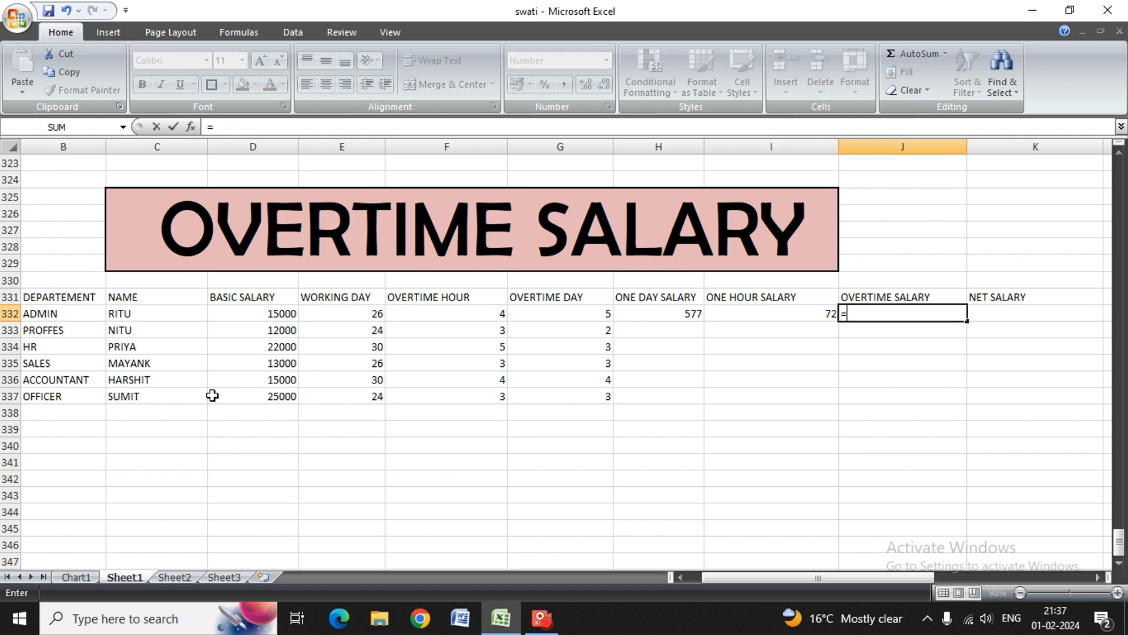
pyautogui.press('Left')
pyautogui.press('Left')
pyautogui.press('Left')
pyautogui.press('Left')
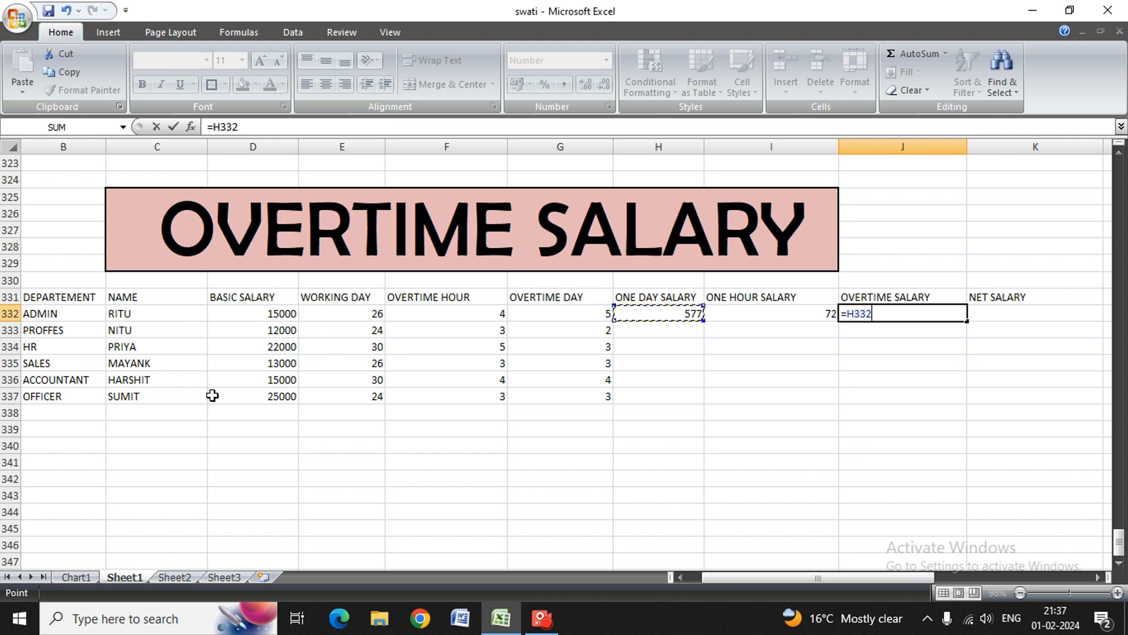
pyautogui.write('*')
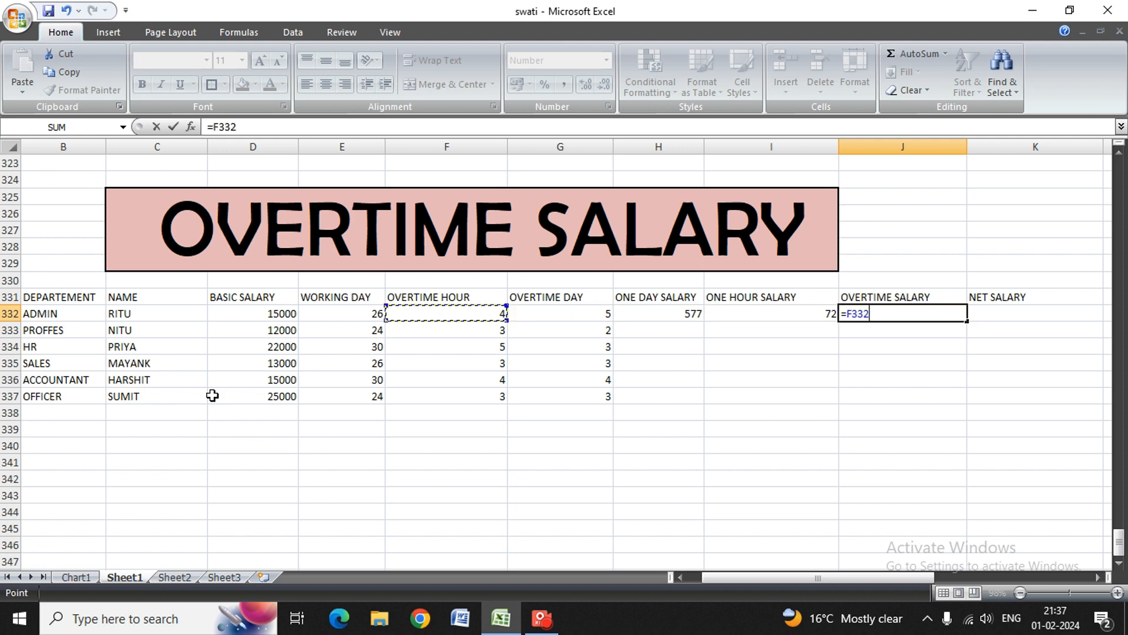
pyautogui.press('Left')
pyautogui.press('Left')
pyautogui.press('Left')
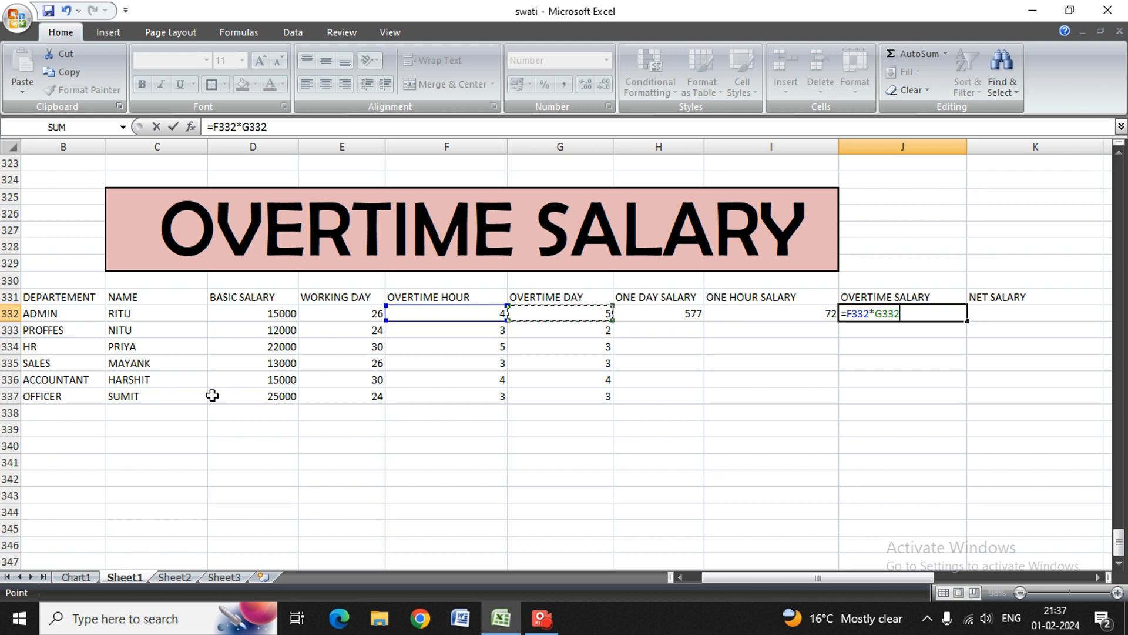
pyautogui.write('*')
pyautogui.press('Left')
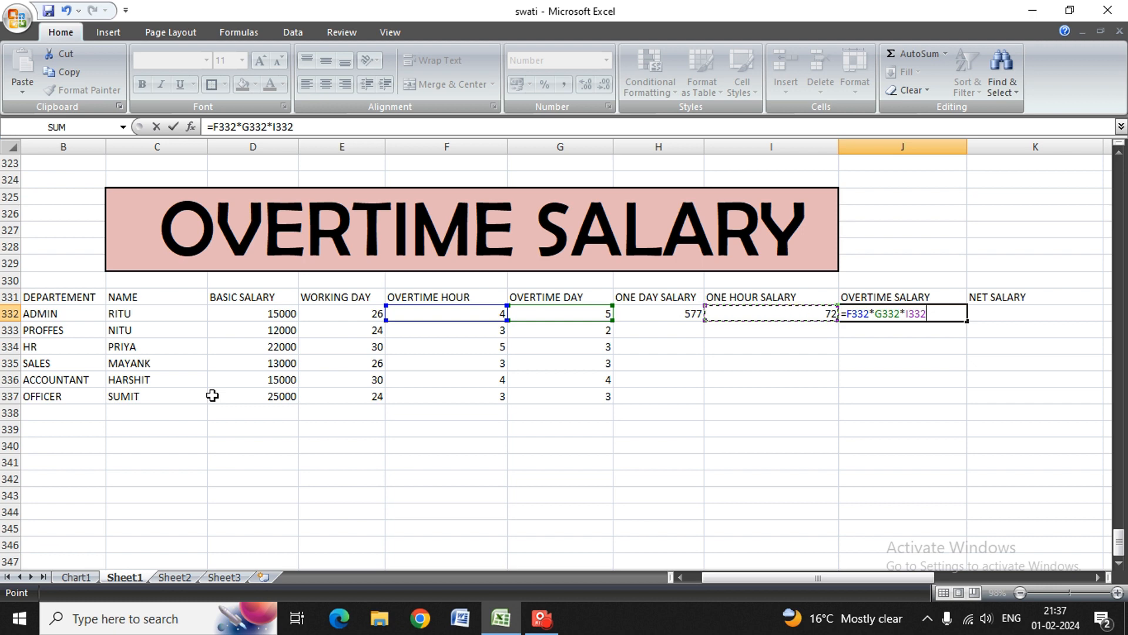
pyautogui.press('Return')
pyautogui.press('Up')
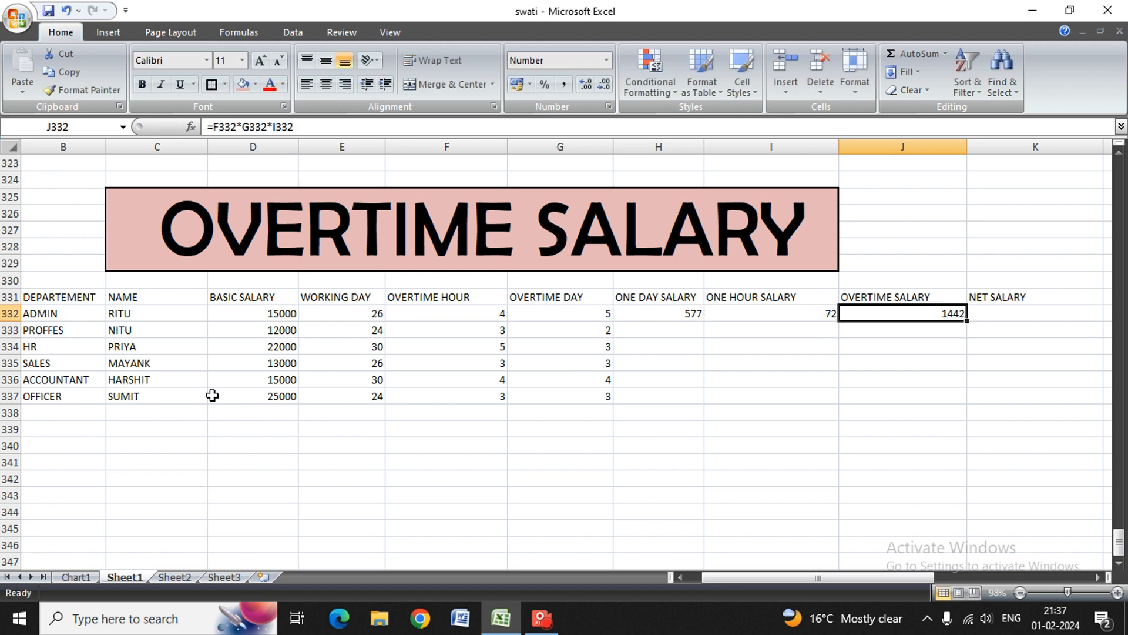
# Calculate the first employee's net salary in K332 with the formula =D332+J332.
pyautogui.press('Right')
pyautogui.write('=')
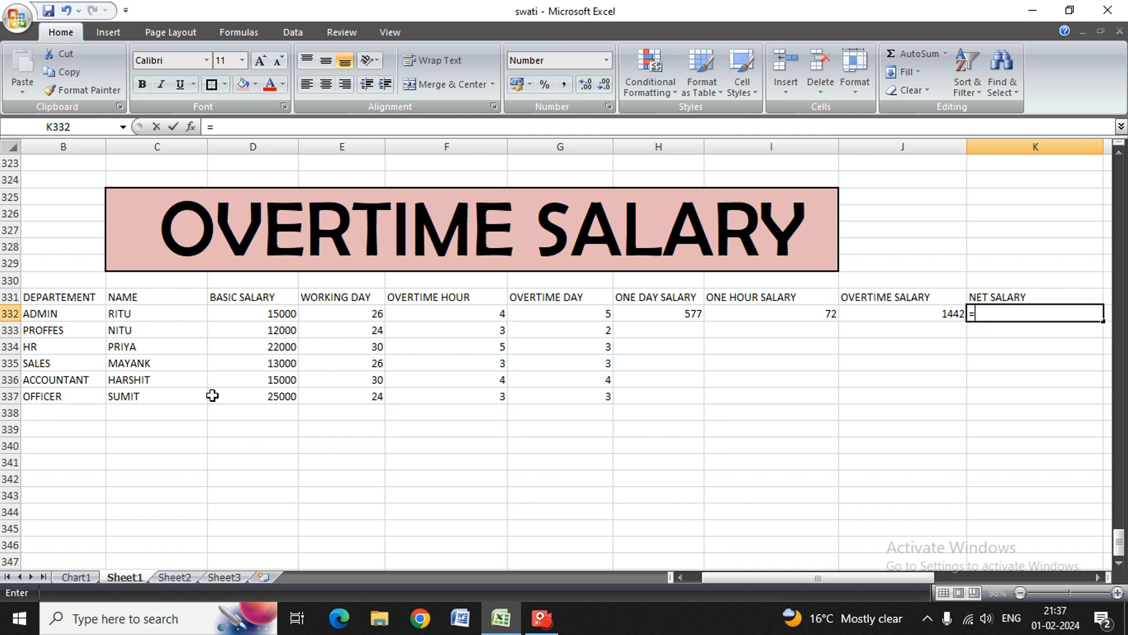
pyautogui.press('Left')
pyautogui.press('Left')
pyautogui.press('Left')
pyautogui.press('Left')
pyautogui.press('Left')
pyautogui.press('Left')
pyautogui.press('Left')
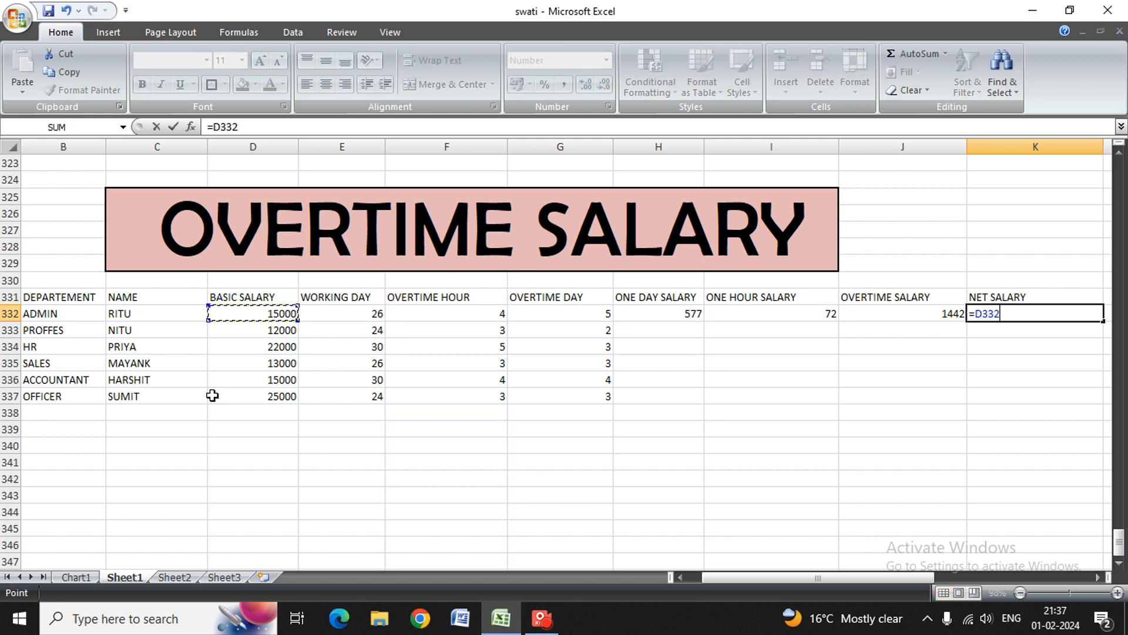
pyautogui.write('+')
pyautogui.press('Left')
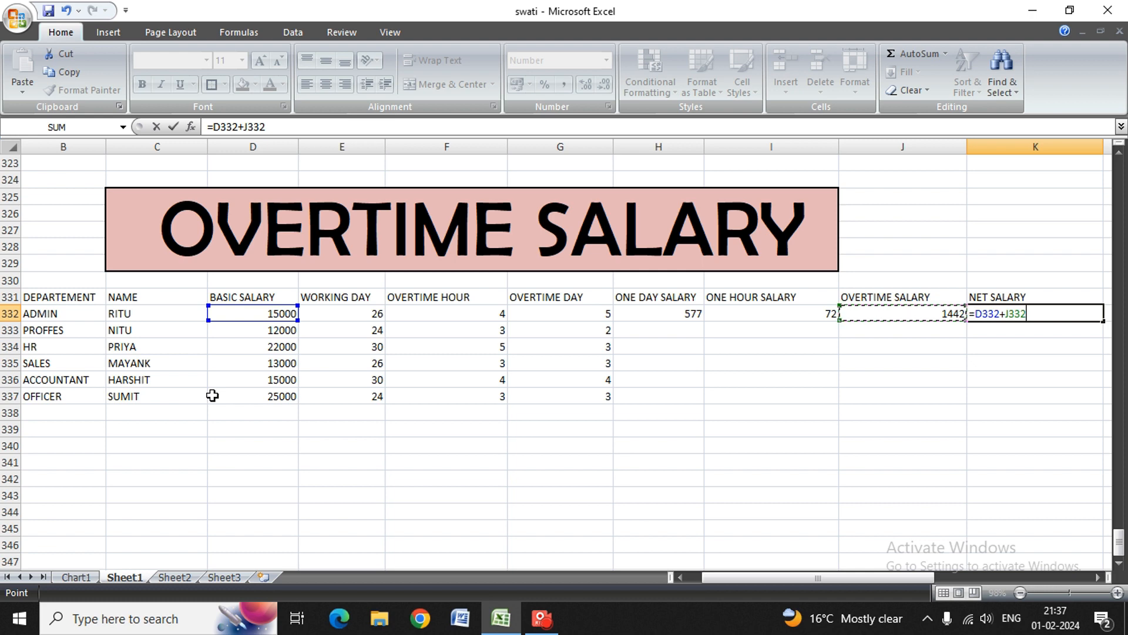
pyautogui.press('Return')
pyautogui.press('Up')
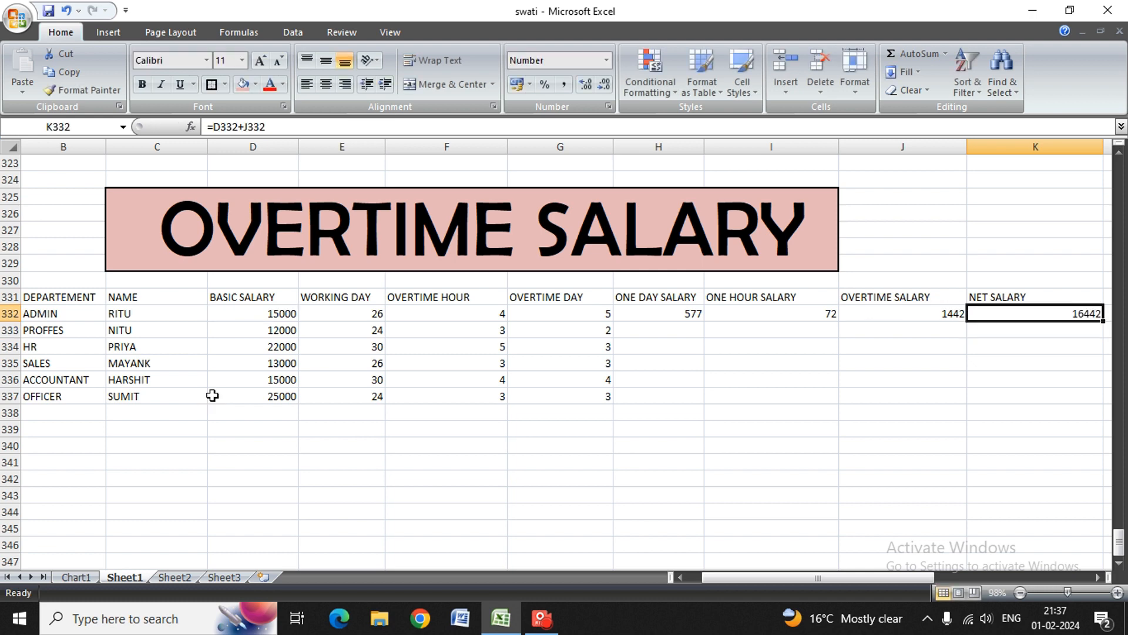
# Calculate the second employee's one day salary in H333 with the formula =D333/E333.
pyautogui.press('Down')
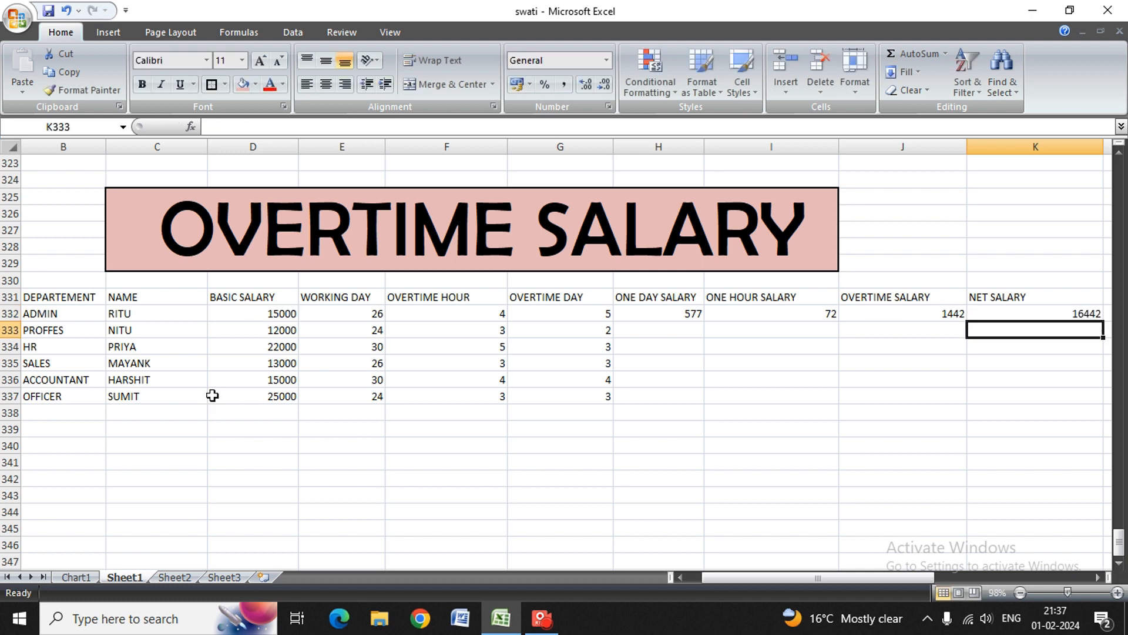
pyautogui.press('Down')
pyautogui.press('Left')
pyautogui.press('Left')
pyautogui.press('Left')
pyautogui.press('Up')
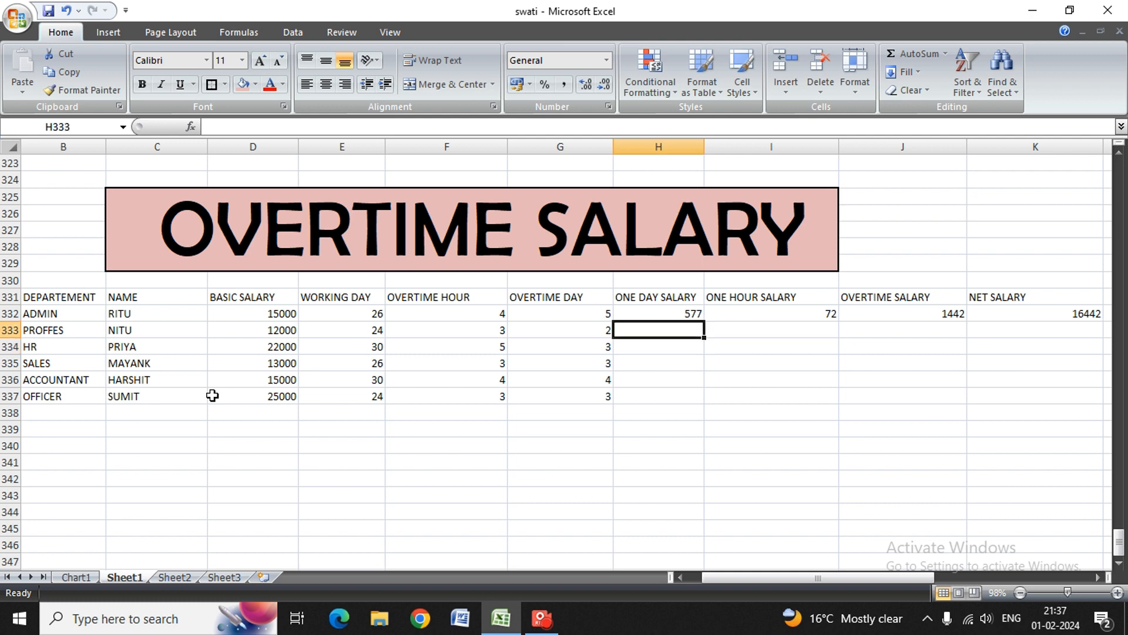
pyautogui.write('=')
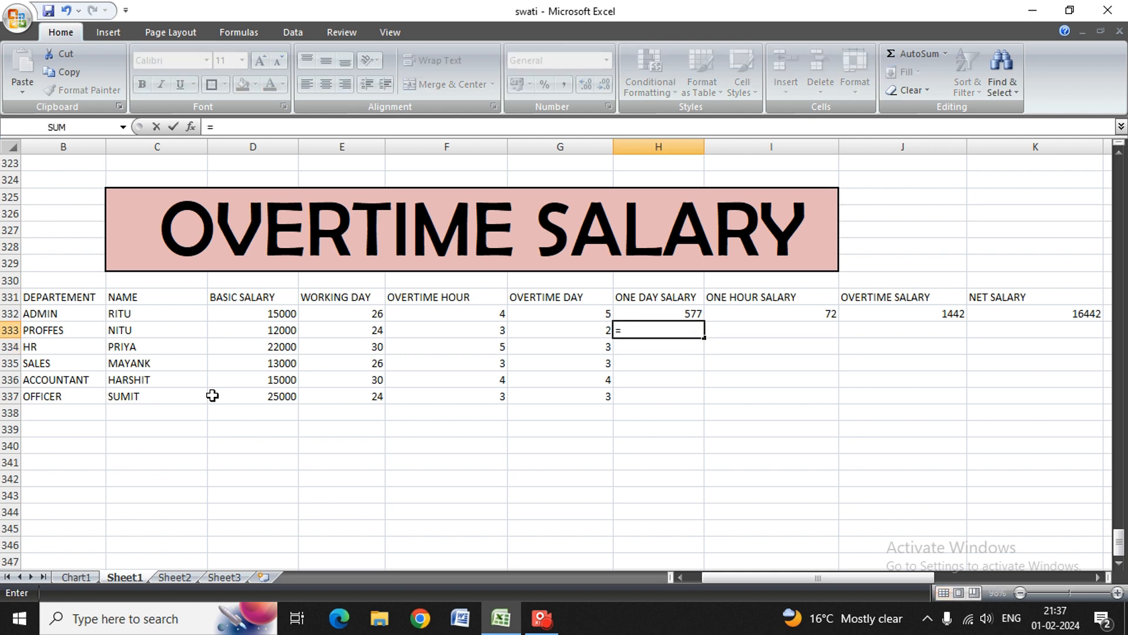
pyautogui.press('Left')
pyautogui.press('Left')
pyautogui.press('Left')
pyautogui.press('Left')
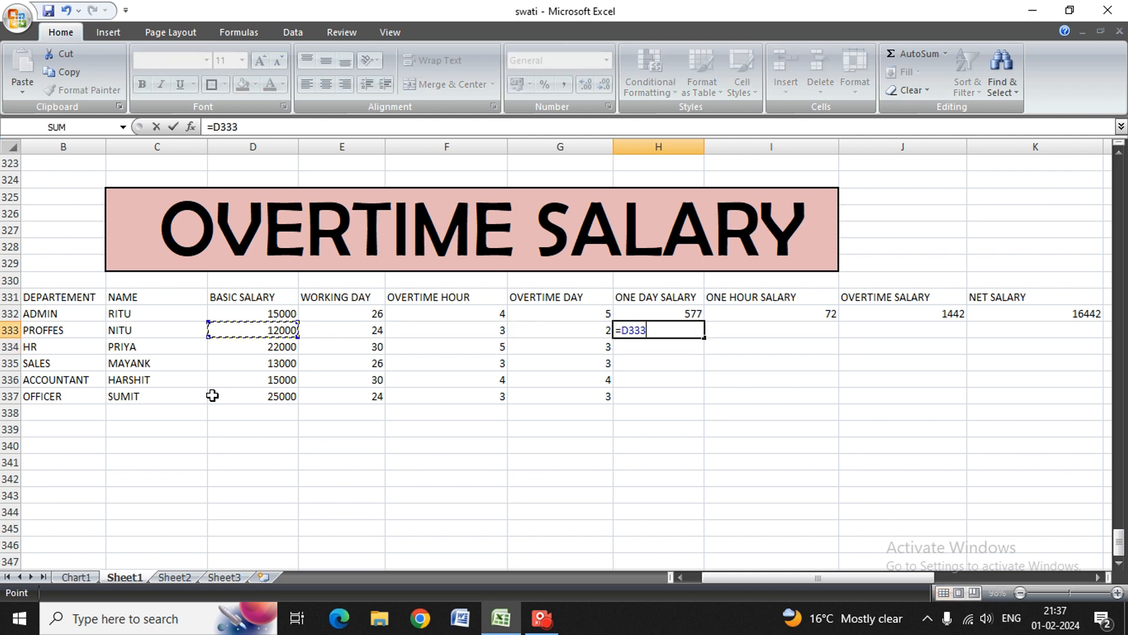
pyautogui.write('/')
pyautogui.press('Left')
pyautogui.press('Left')
pyautogui.press('Left')
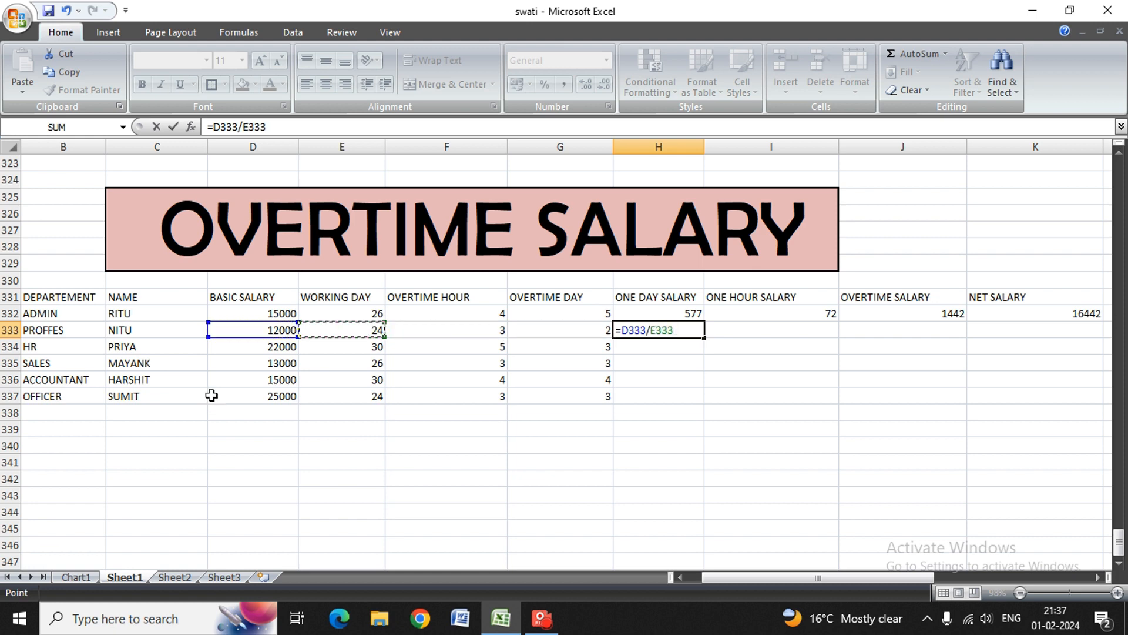
pyautogui.press('Return')
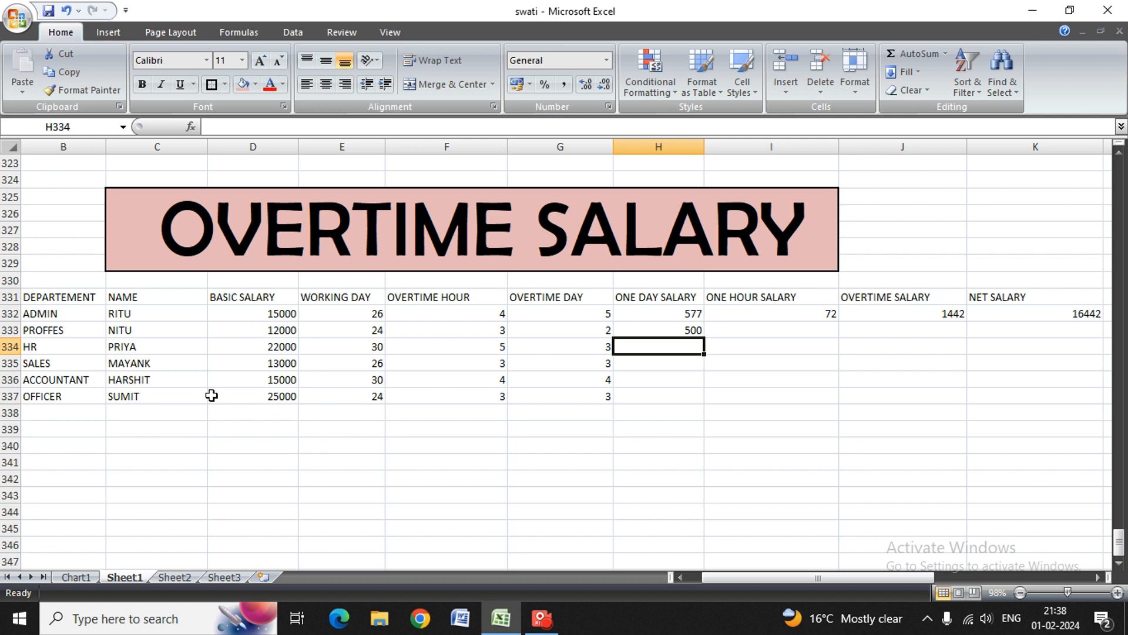
# Calculate the second employee's one hour salary in I333 with the formula =H333/8.
pyautogui.press('Right')
pyautogui.press('Up')
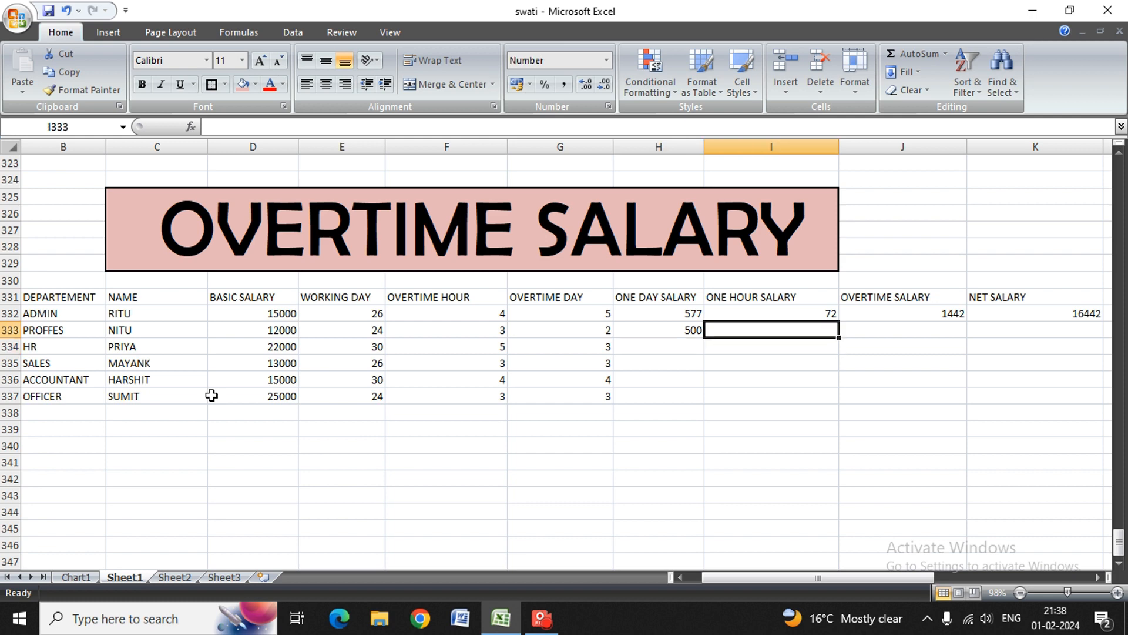
pyautogui.write('=')
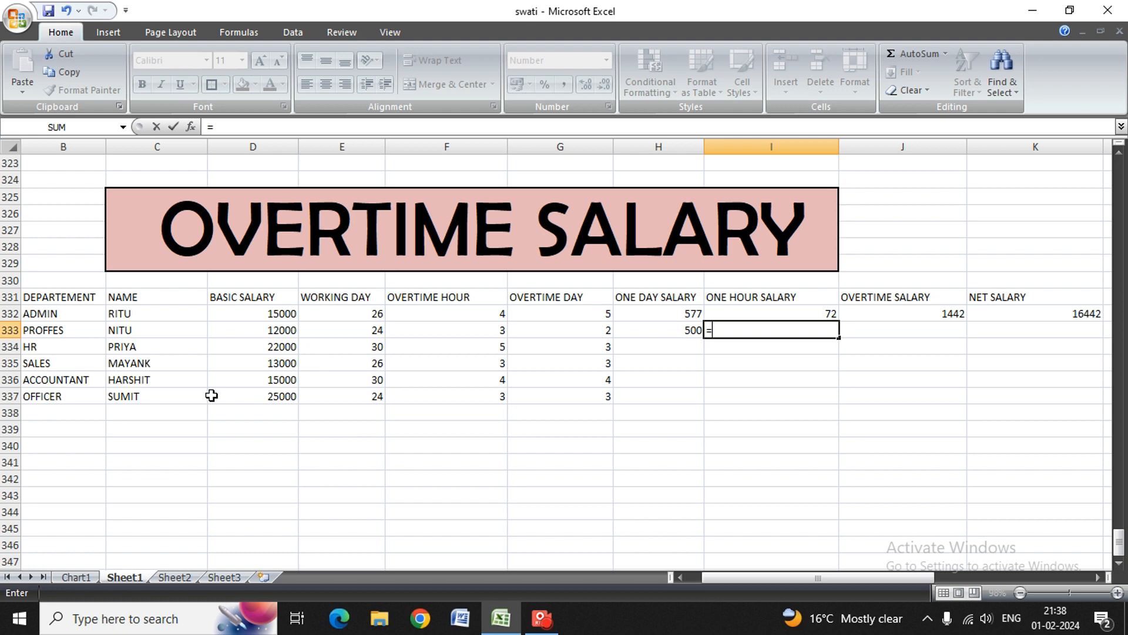
pyautogui.press('Left')
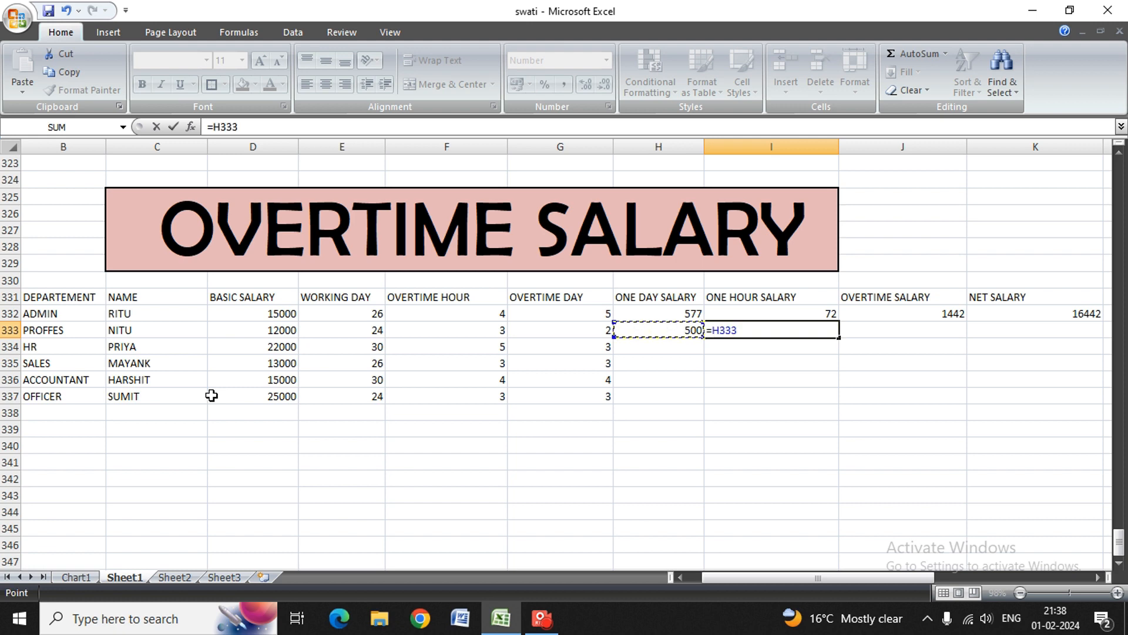
pyautogui.write('/8')
pyautogui.press('Return')
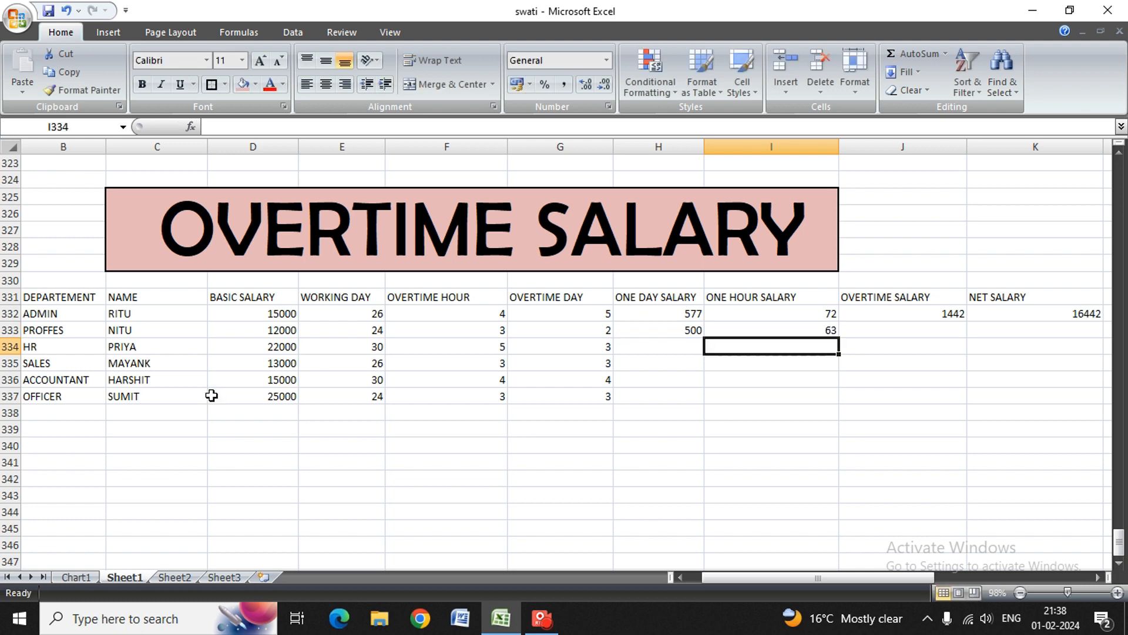
# Calculate the second employee's overtime salary in J333 with the formula =F333*G333*I333.
pyautogui.press('Right')
pyautogui.press('Up')
pyautogui.press('Left')
pyautogui.press('Right')
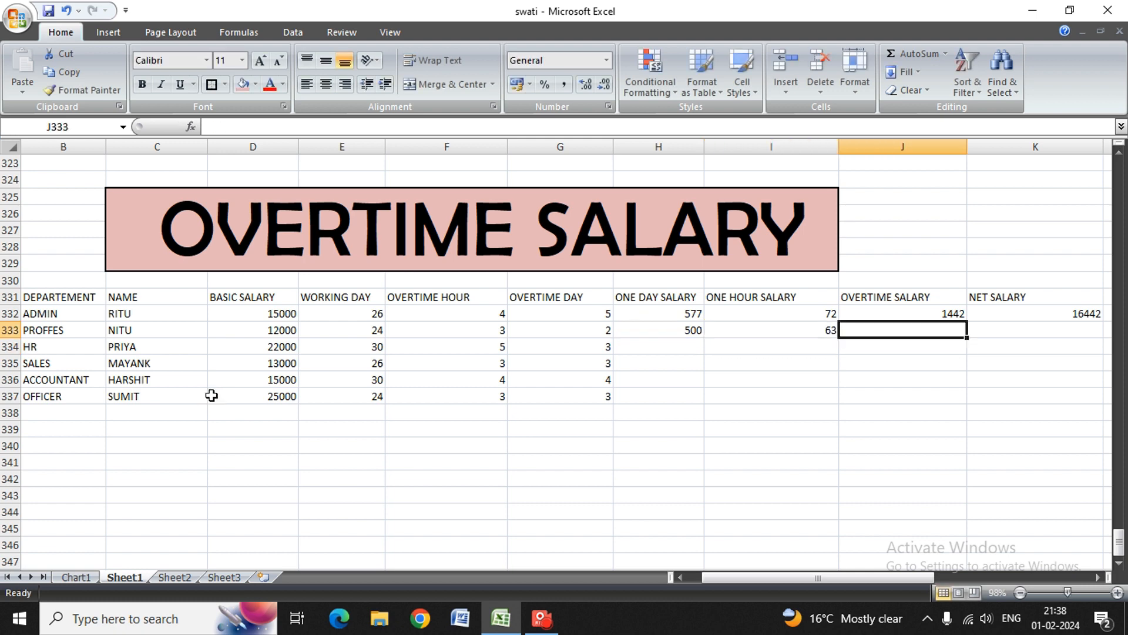
pyautogui.write('=')
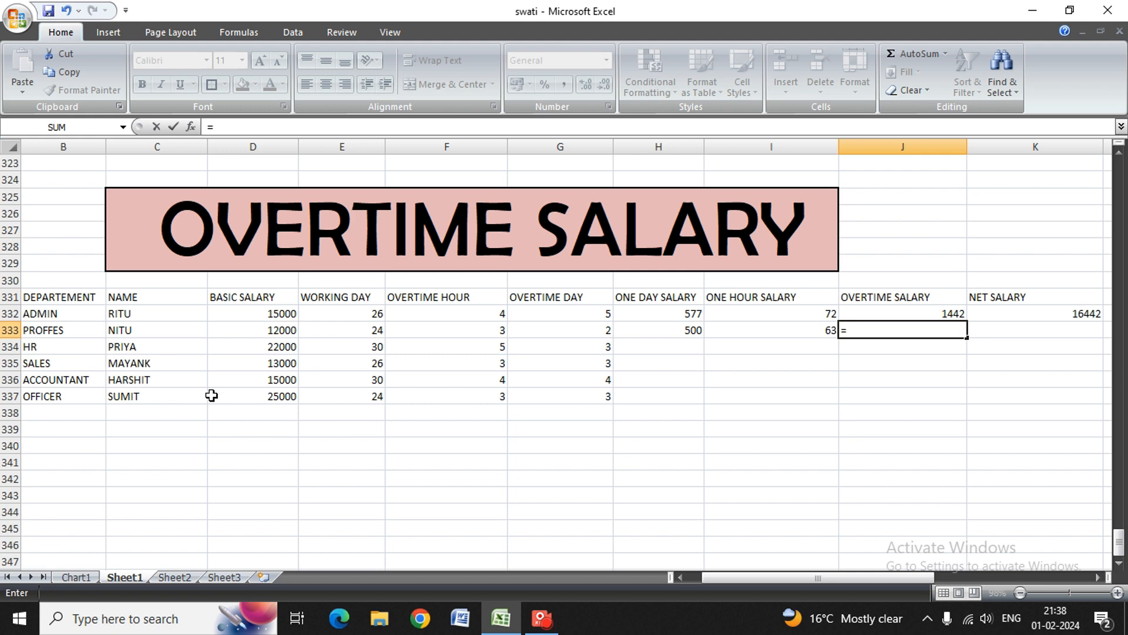
pyautogui.press('Left')
pyautogui.press('Left')
pyautogui.press('Left')
pyautogui.press('Left')
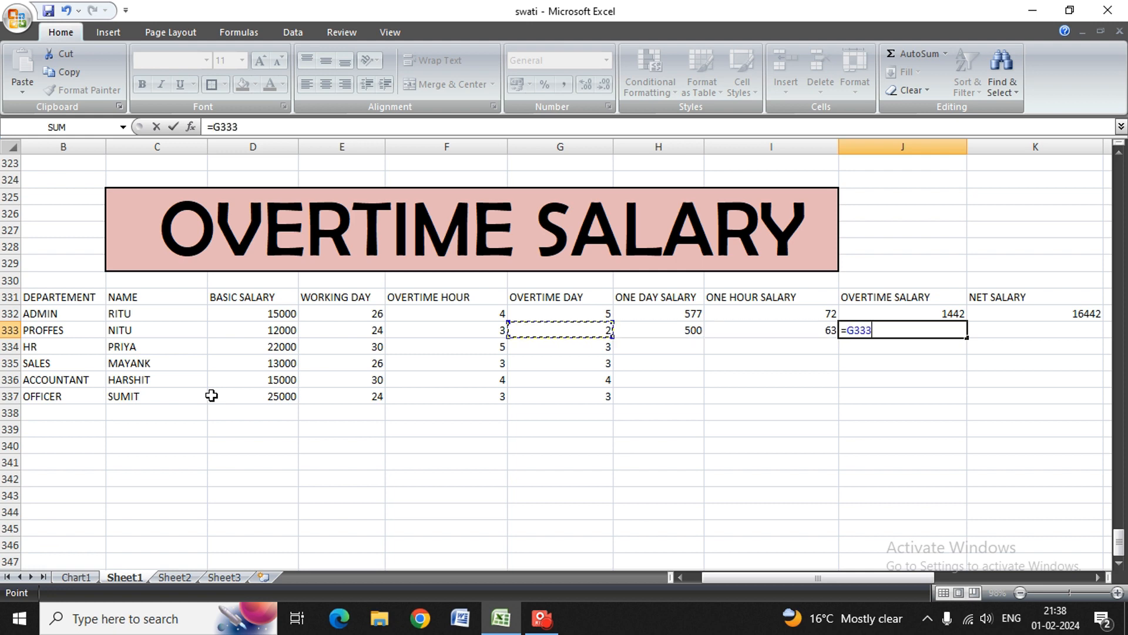
pyautogui.write('*')
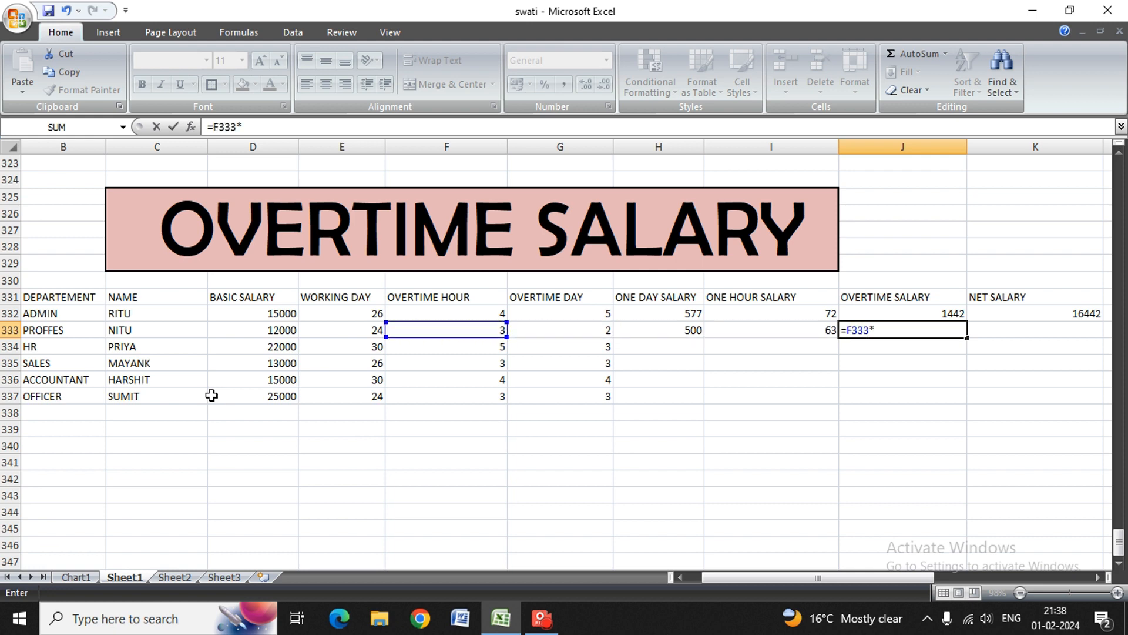
pyautogui.press('Left')
pyautogui.press('Left')
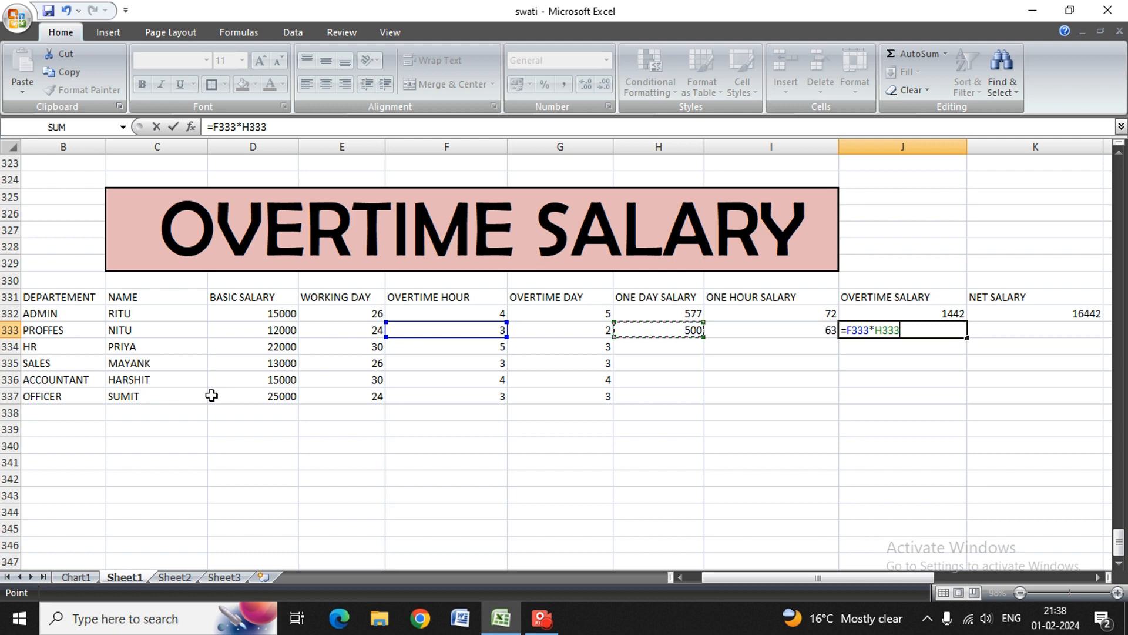
pyautogui.press('Left')
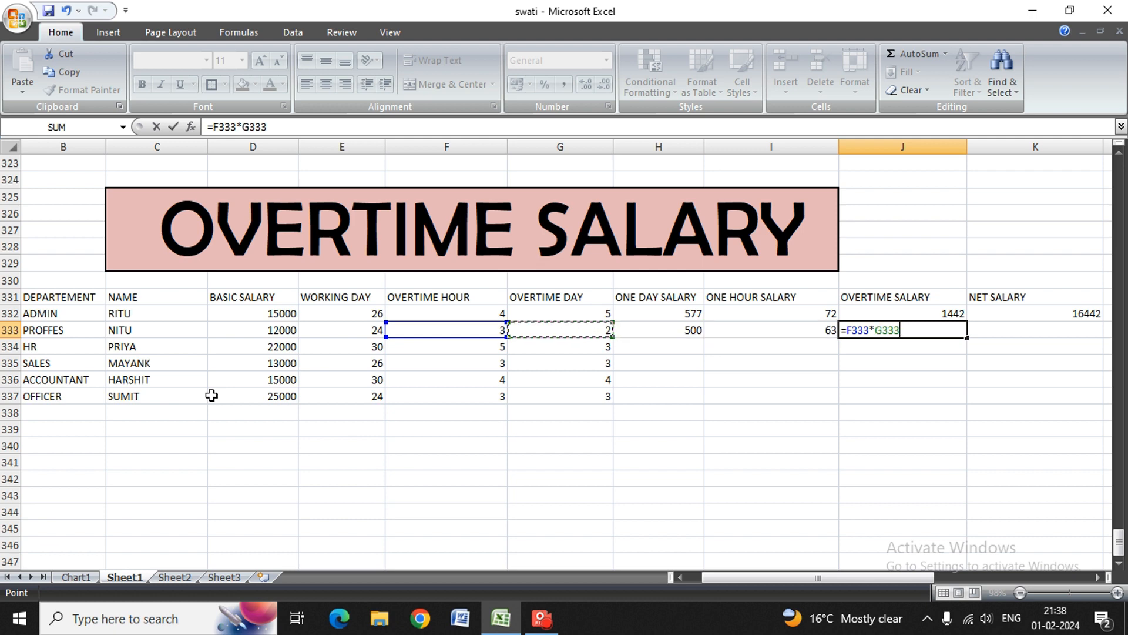
pyautogui.write('*')
pyautogui.press('Left')
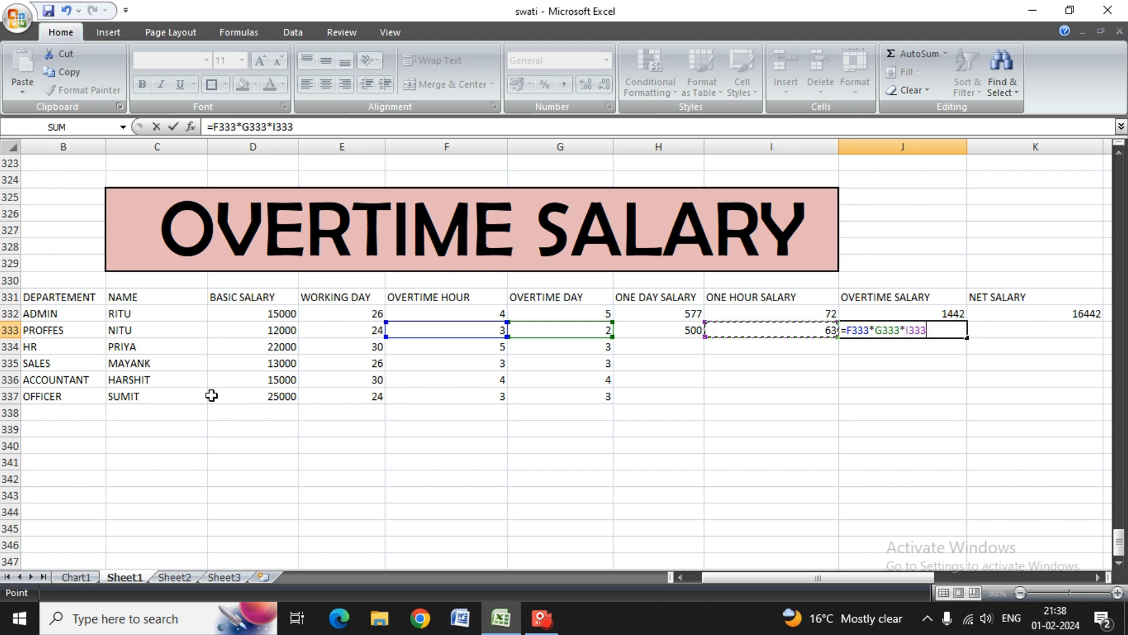
pyautogui.press('Return')
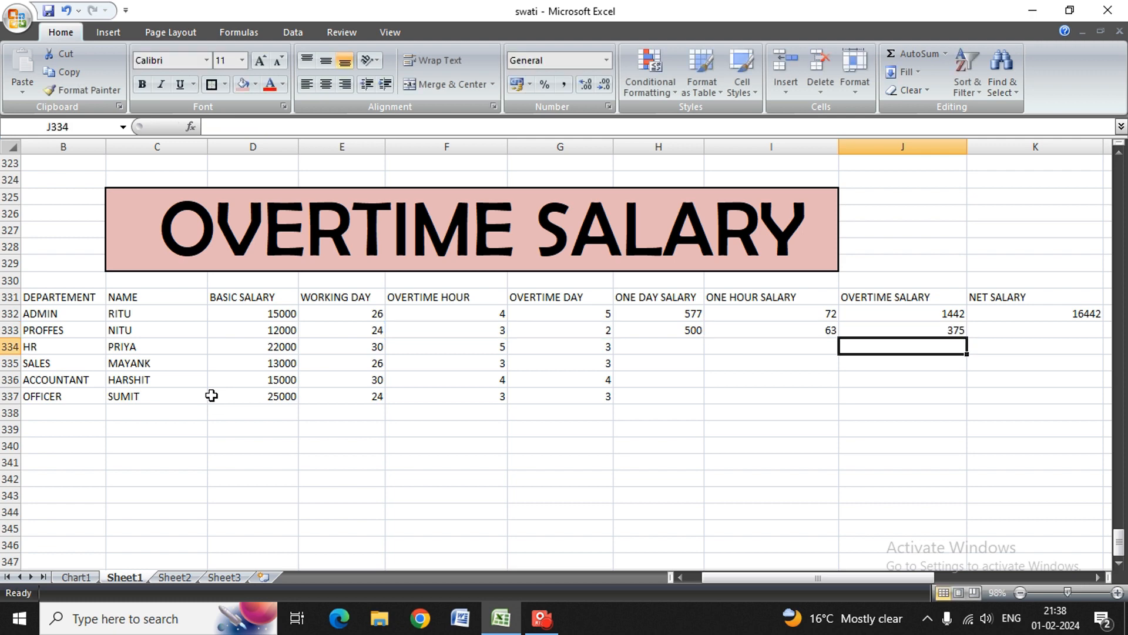
# Check the cell references in the overtime salary formulas of the first two employees in J332 and J333.
pyautogui.press('Up')
pyautogui.press('Up')
pyautogui.press('F2')
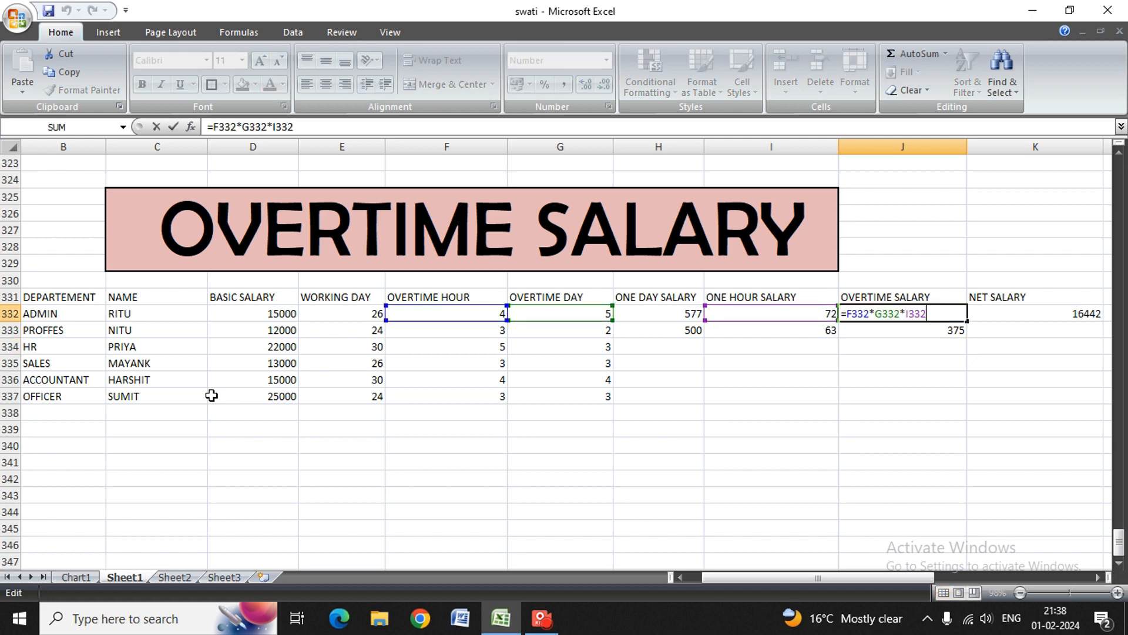
pyautogui.press('Return')
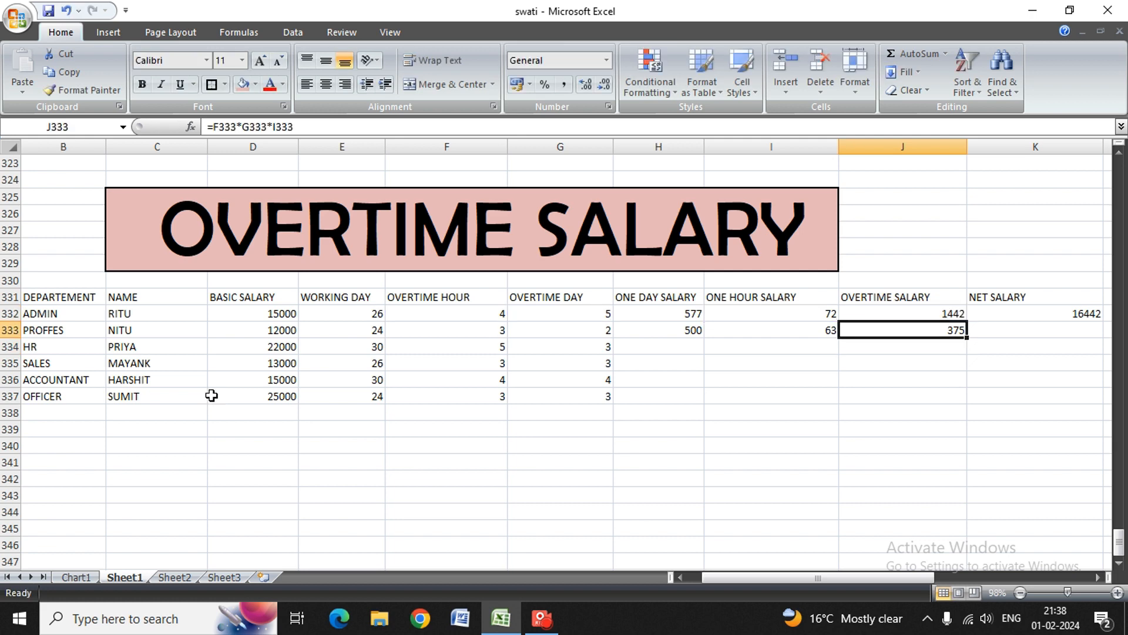
pyautogui.press('F2')
pyautogui.press('Return')
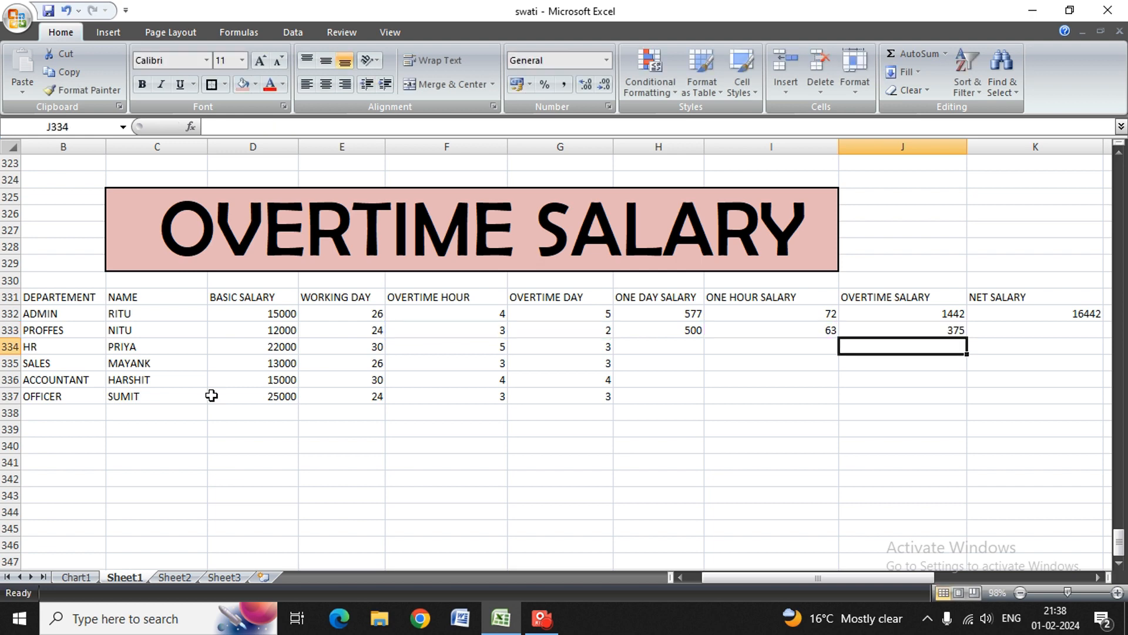
# Calculate the second employee's net salary in K333 with the formula =D333+J333.
pyautogui.press('Right')
pyautogui.press('Up')
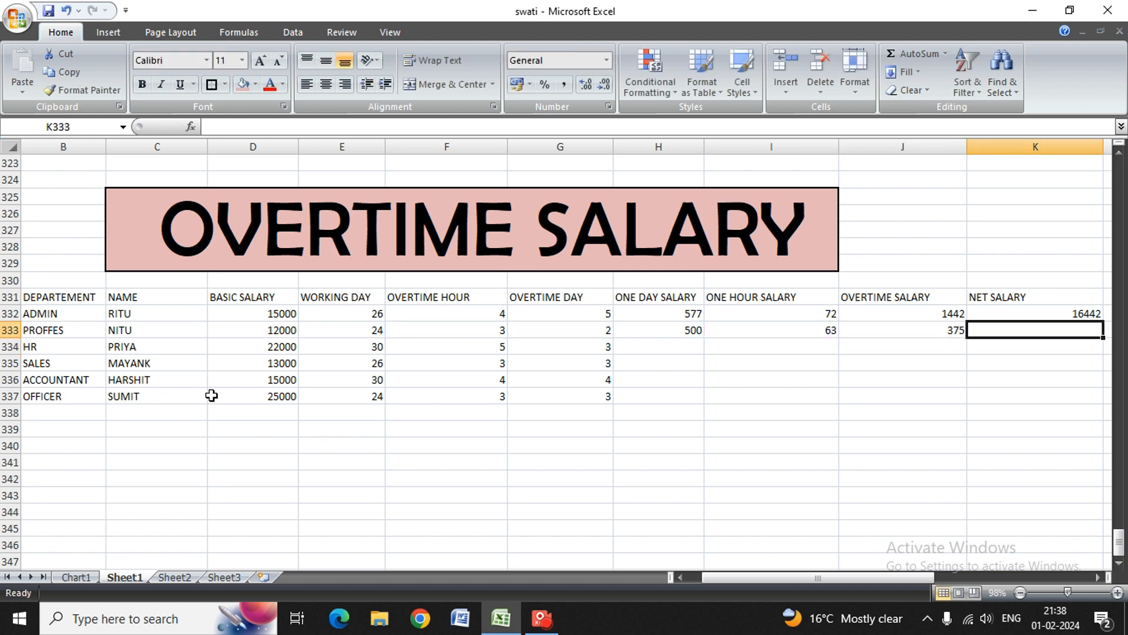
pyautogui.press('Right')
pyautogui.press('Left')
pyautogui.write('=')
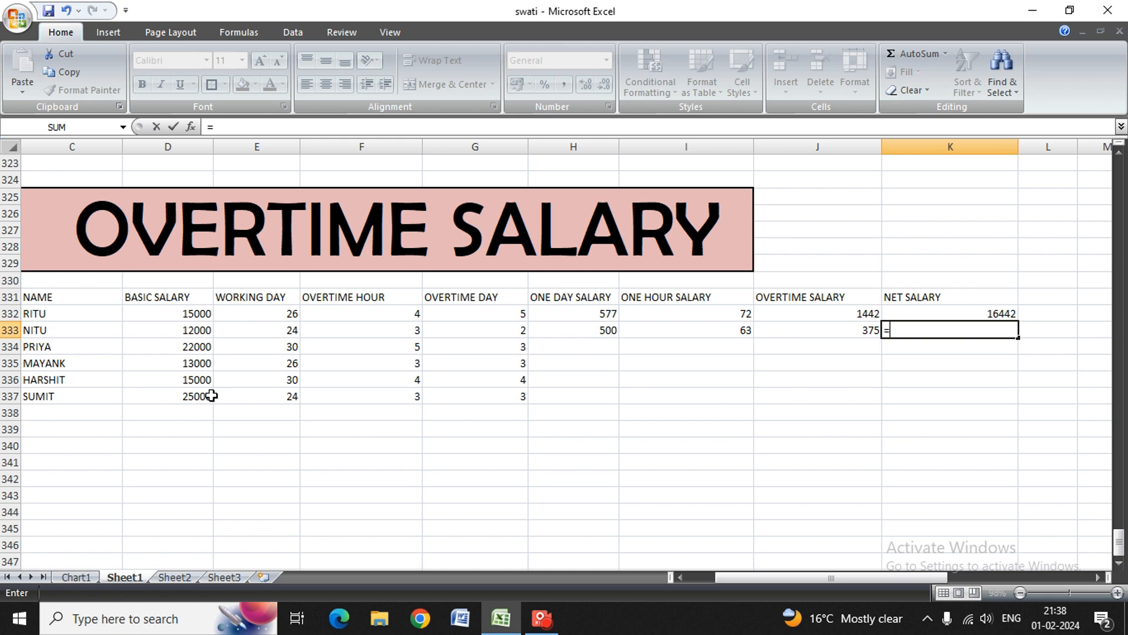
pyautogui.press('Left')
pyautogui.press('Left')
pyautogui.press('Left')
pyautogui.press('Left')
pyautogui.press('Left')
pyautogui.press('Left')
pyautogui.press('Left')
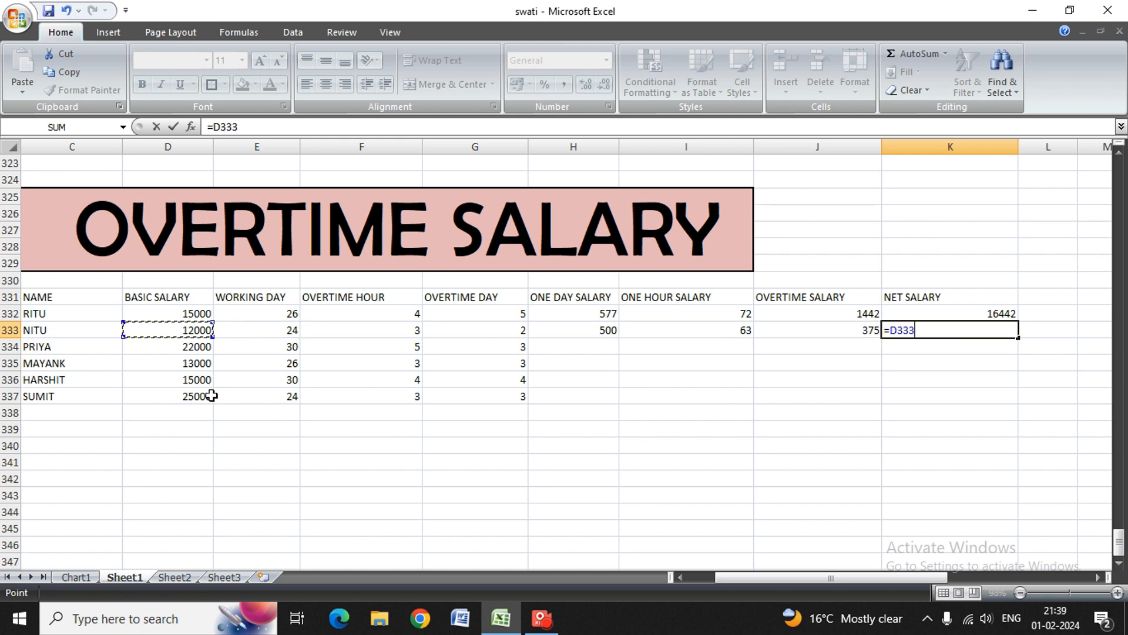
pyautogui.write('+')
pyautogui.press('Left')
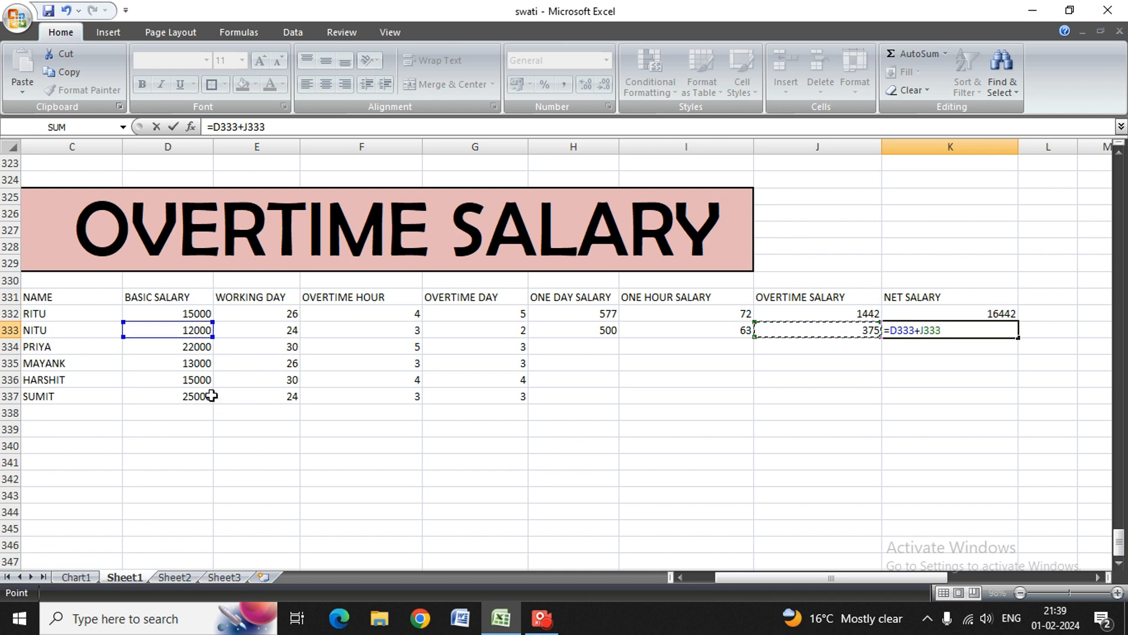
pyautogui.press('Return')
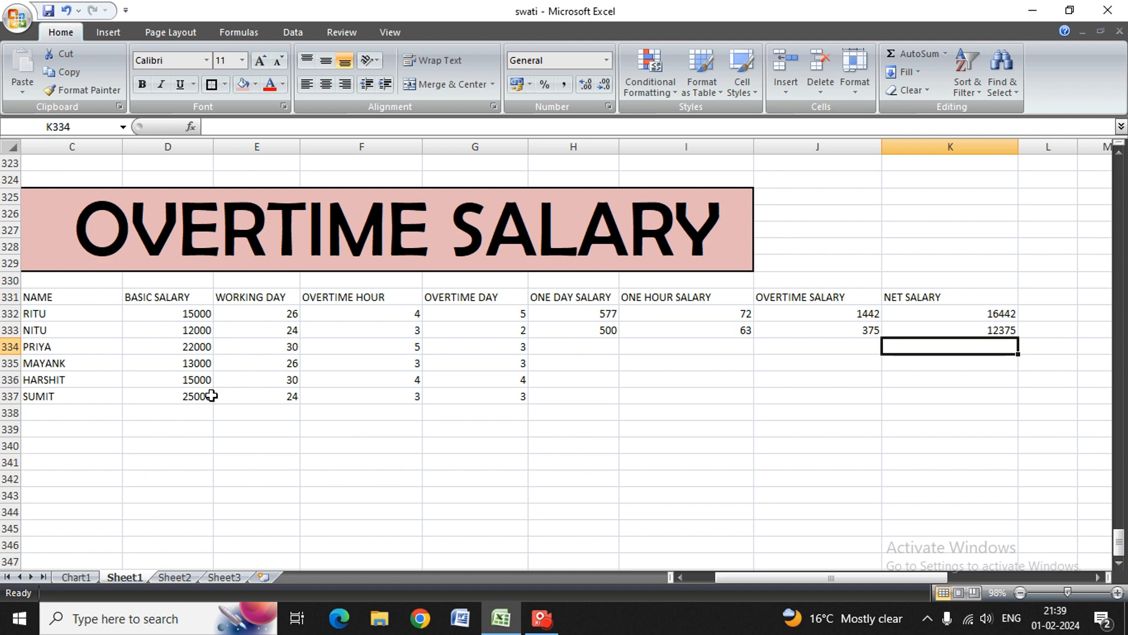
# Review the overtime table's column headings in row 331 and the first employee's entries up to the basic salary.
pyautogui.press('Up')
pyautogui.press('Left')
pyautogui.press('Left')
pyautogui.press('Left')
pyautogui.press('Left')
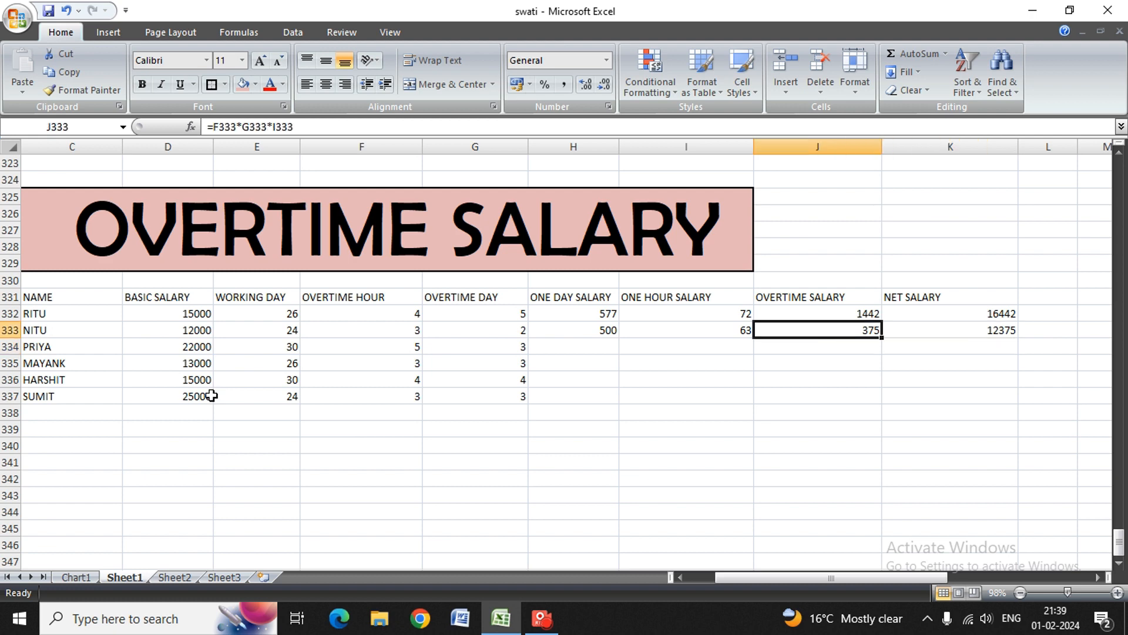
pyautogui.press('Left')
pyautogui.press('Left')
pyautogui.press('Left')
pyautogui.press('Left')
pyautogui.press('Left')
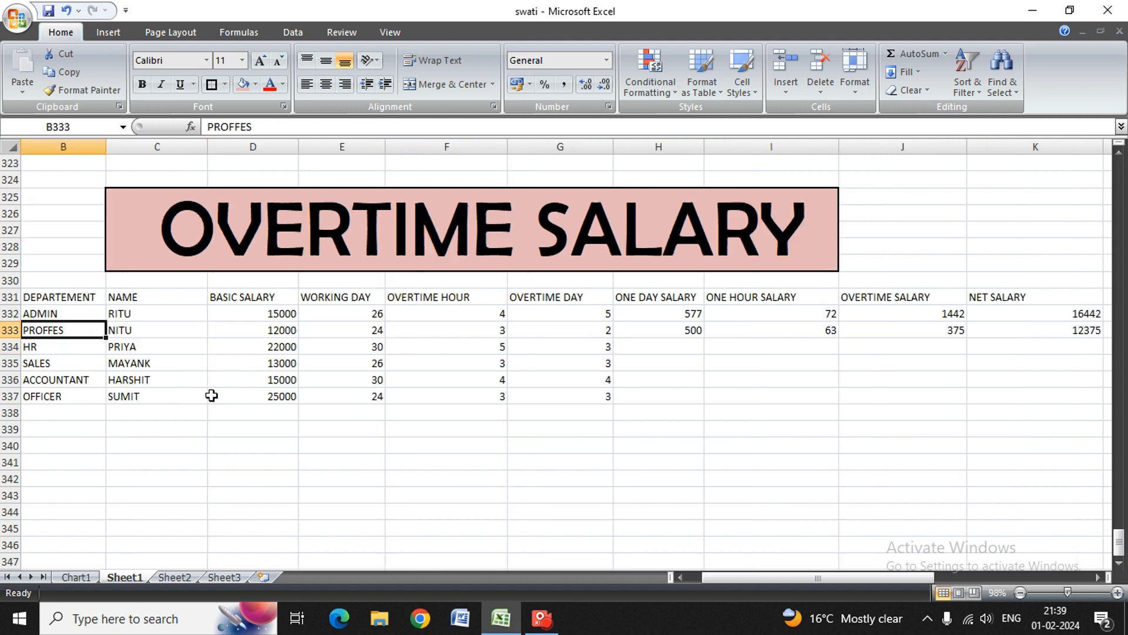
pyautogui.press('Up')
pyautogui.press('Up')
pyautogui.press('Right')
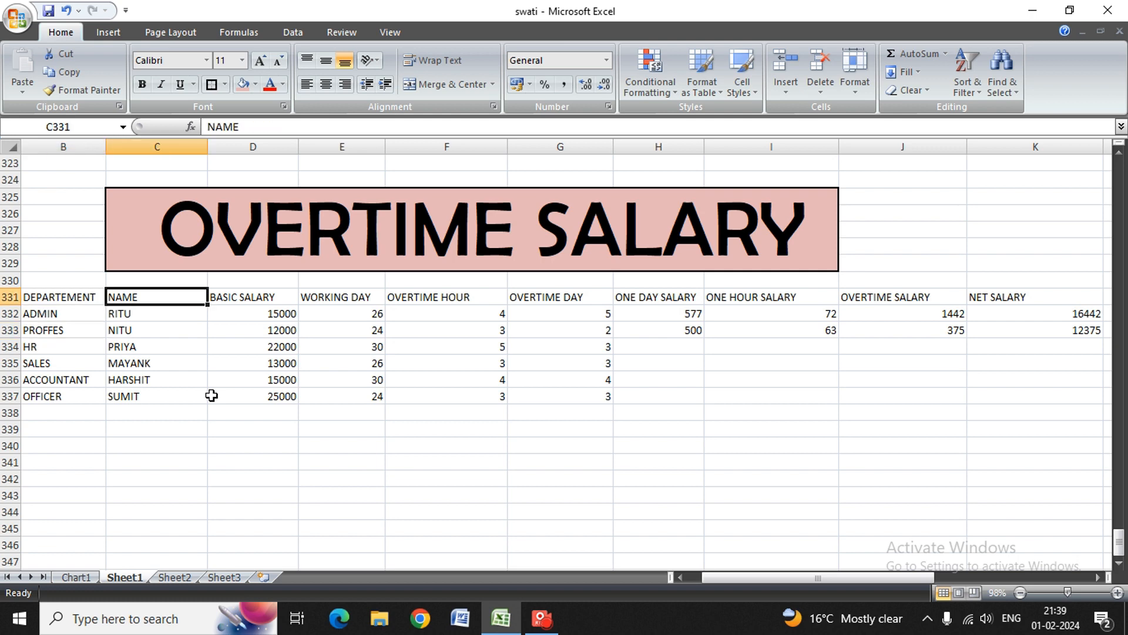
pyautogui.press('Right')
pyautogui.press('Right')
pyautogui.press('Right')
pyautogui.press('Right')
pyautogui.press('Right')
pyautogui.press('Right')
pyautogui.press('Right')
pyautogui.press('Right')
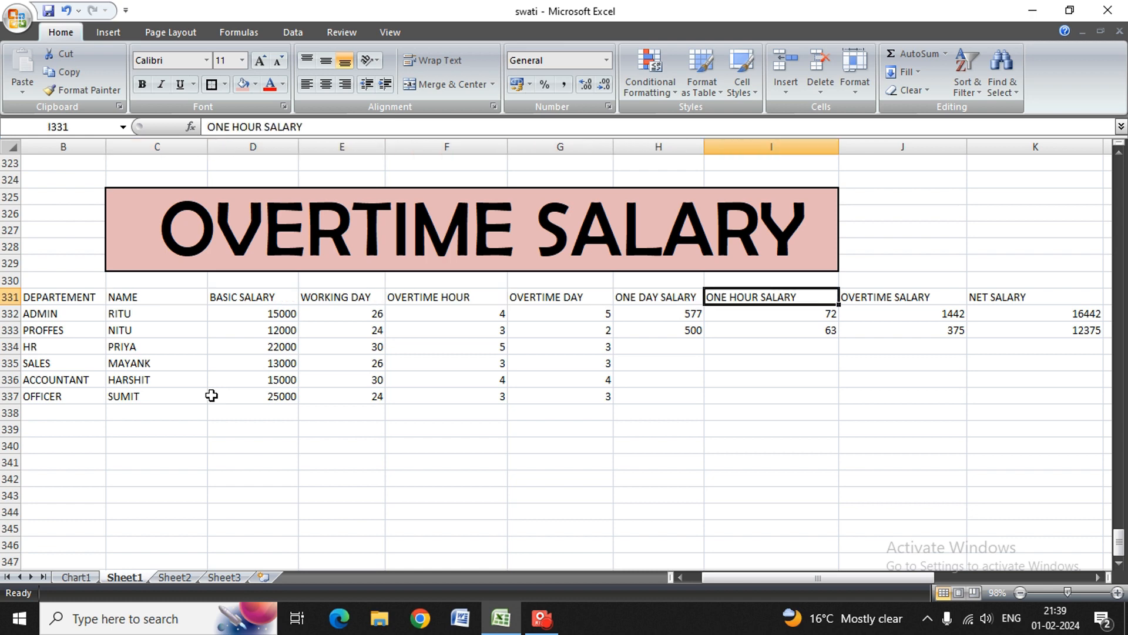
pyautogui.press('Right')
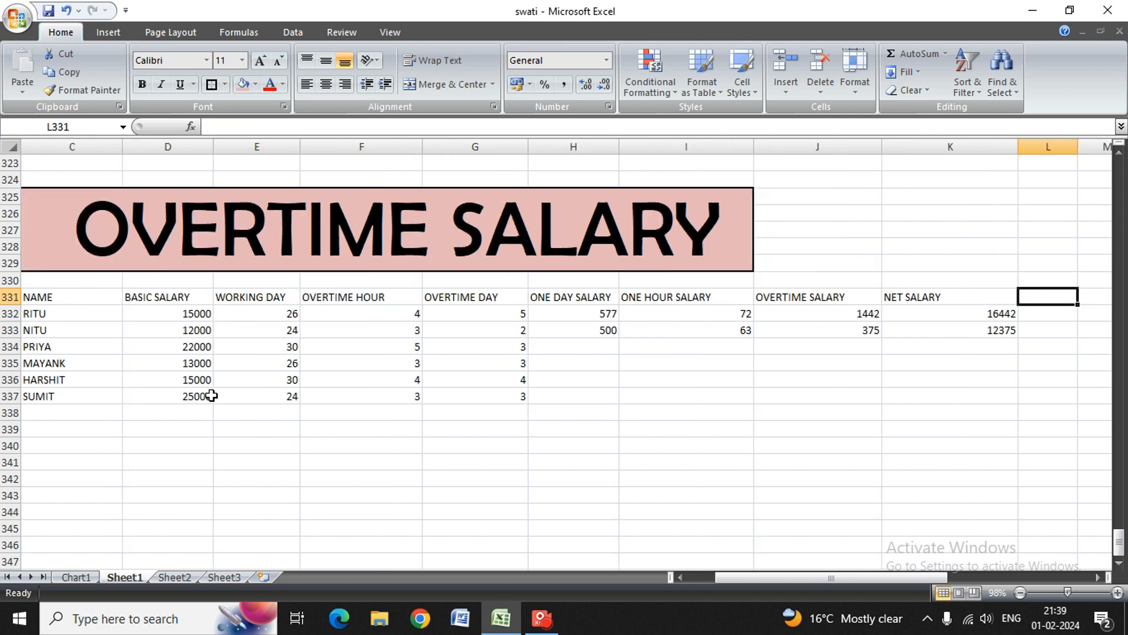
pyautogui.press('Left')
pyautogui.press('Left')
pyautogui.press('Left')
pyautogui.press('Left')
pyautogui.press('Left')
pyautogui.press('Left')
pyautogui.press('Left')
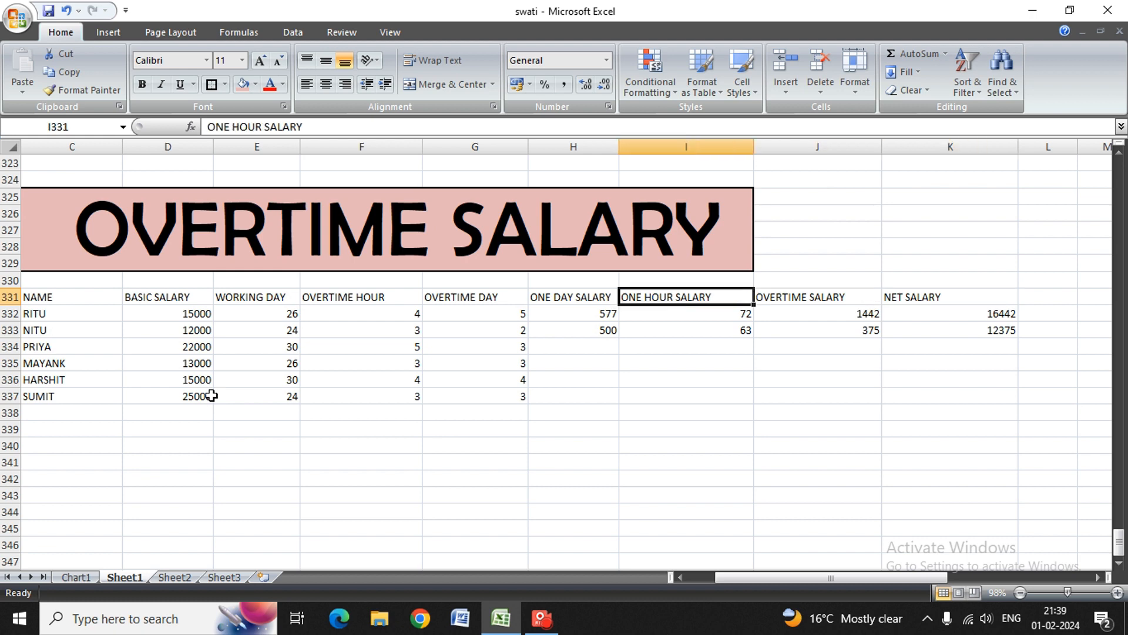
pyautogui.press('Left')
pyautogui.press('Left')
pyautogui.press('Left')
pyautogui.press('Left')
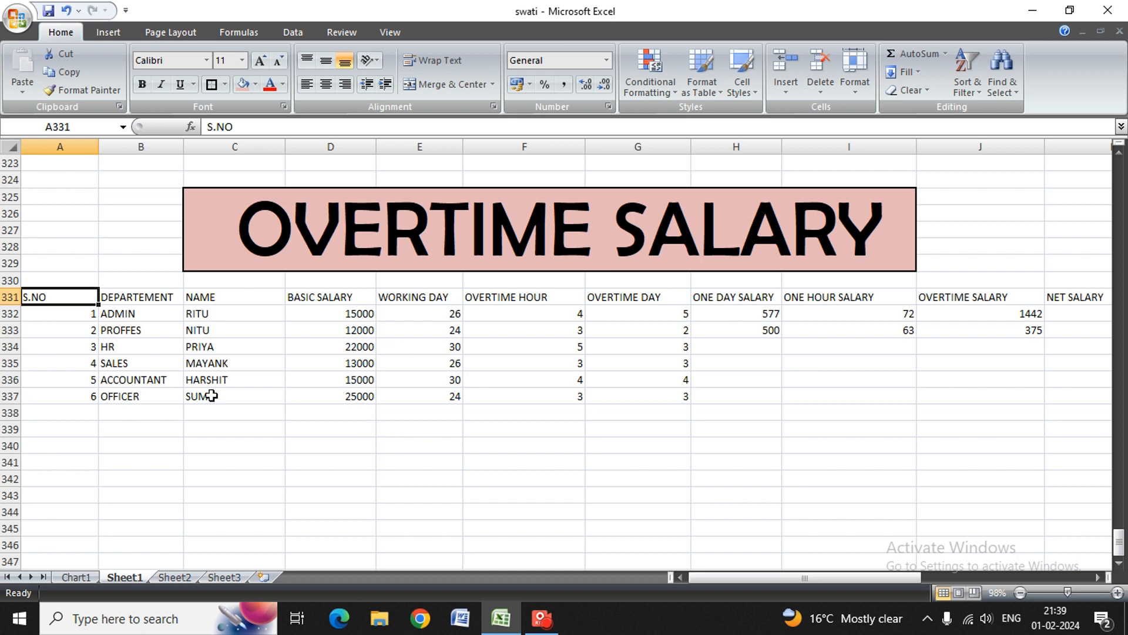
pyautogui.press('Down')
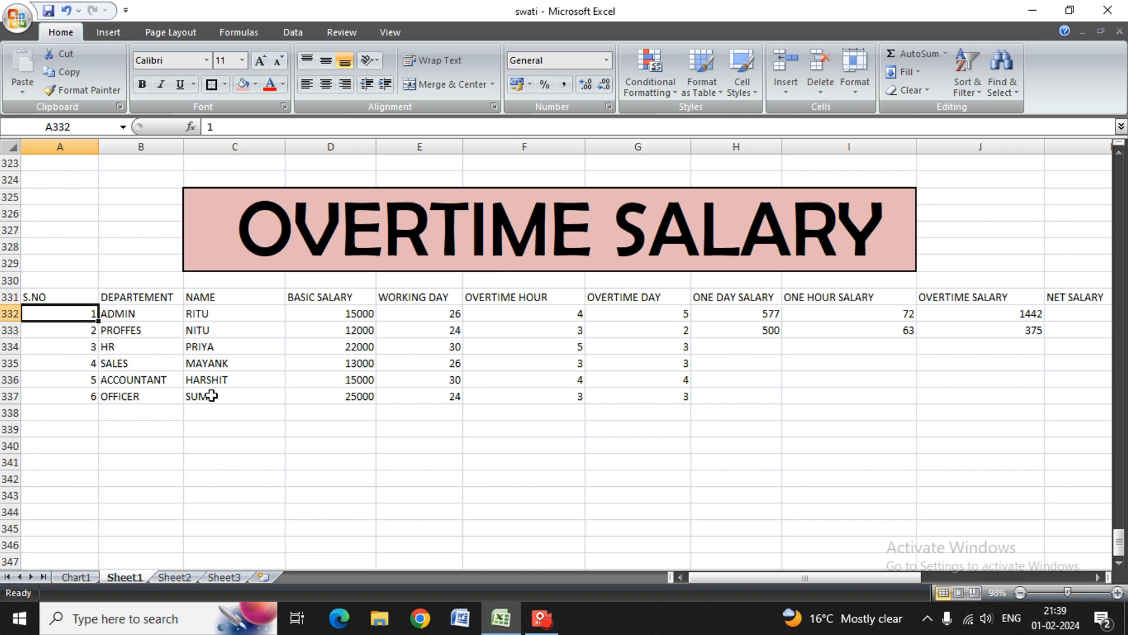
pyautogui.press('Right')
pyautogui.press('Right')
pyautogui.press('Right')
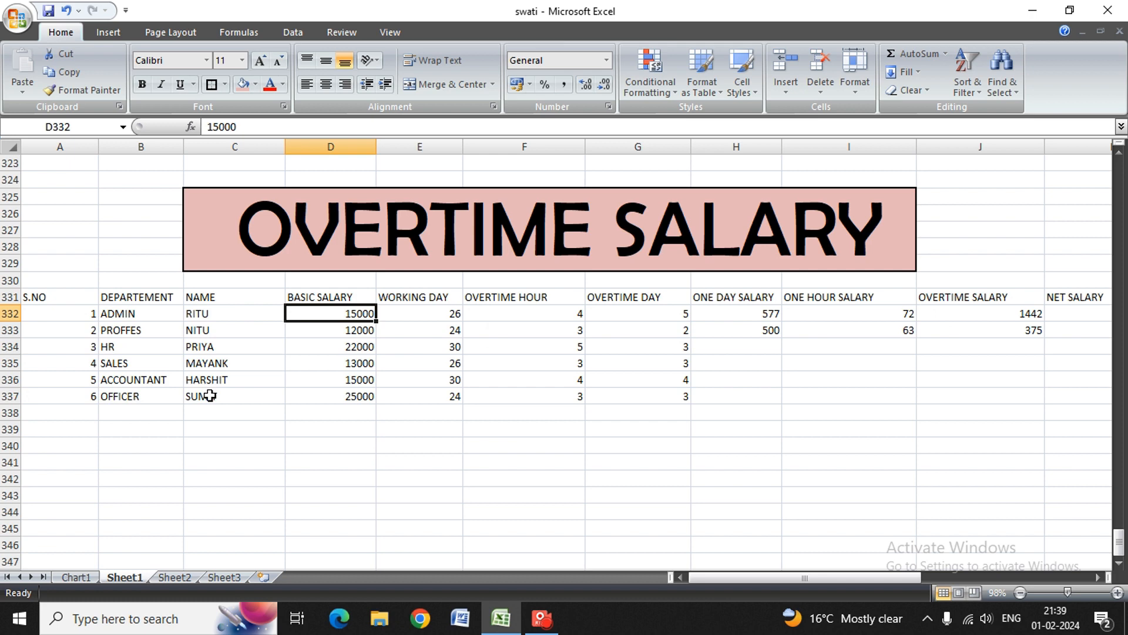
# Fill the table's header row A331:K331, from S.NO to NET SALARY, with a light blue theme colour.
pyautogui.press('Left')
pyautogui.press('Left')
pyautogui.press('Up')
pyautogui.press('Left')
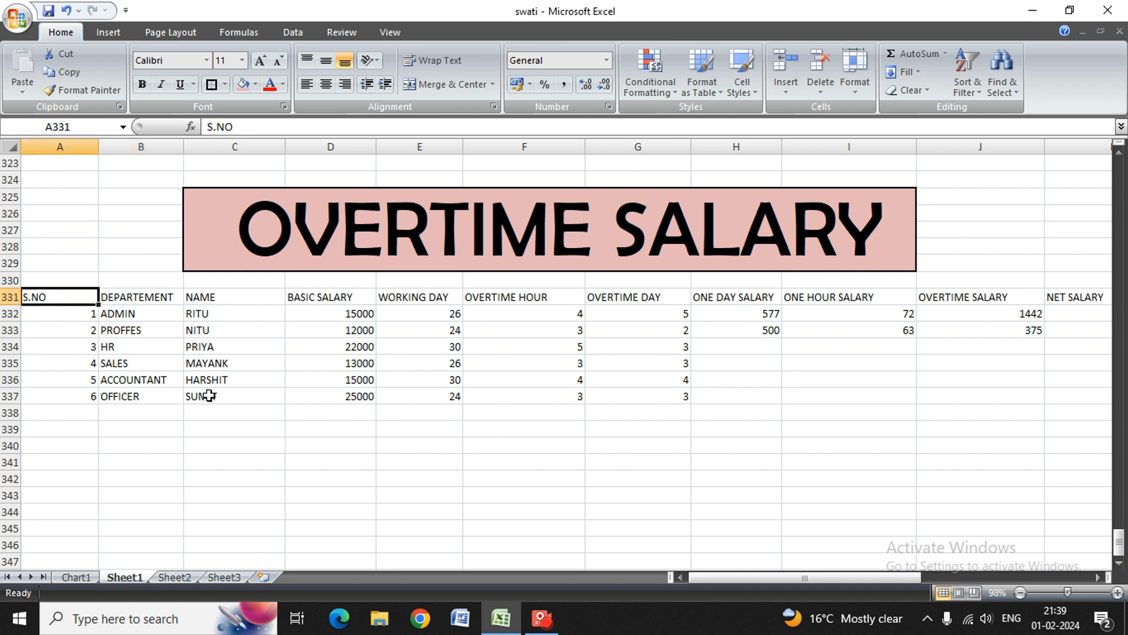
pyautogui.hotkey('shift', 'Right')
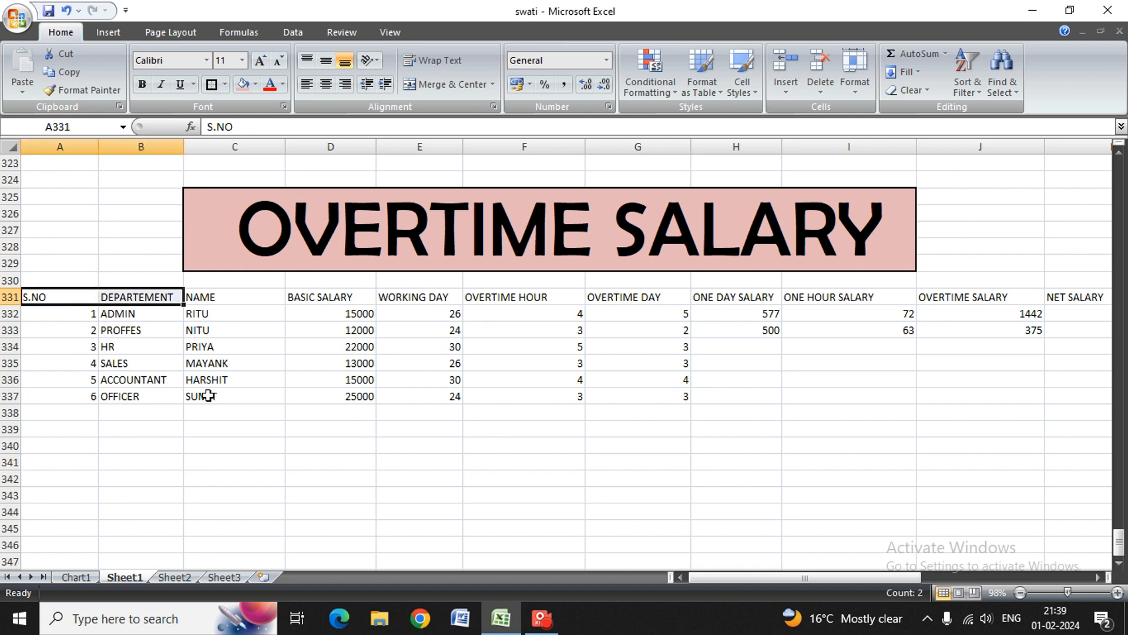
pyautogui.hotkey('shift', 'Right')
pyautogui.hotkey('shift', 'Right')
pyautogui.hotkey('shift', 'Right')
pyautogui.hotkey('shift', 'Right')
pyautogui.hotkey('shift', 'Right')
pyautogui.hotkey('shift', 'Right')
pyautogui.hotkey('shift', 'Right')
pyautogui.hotkey('shift', 'Right')
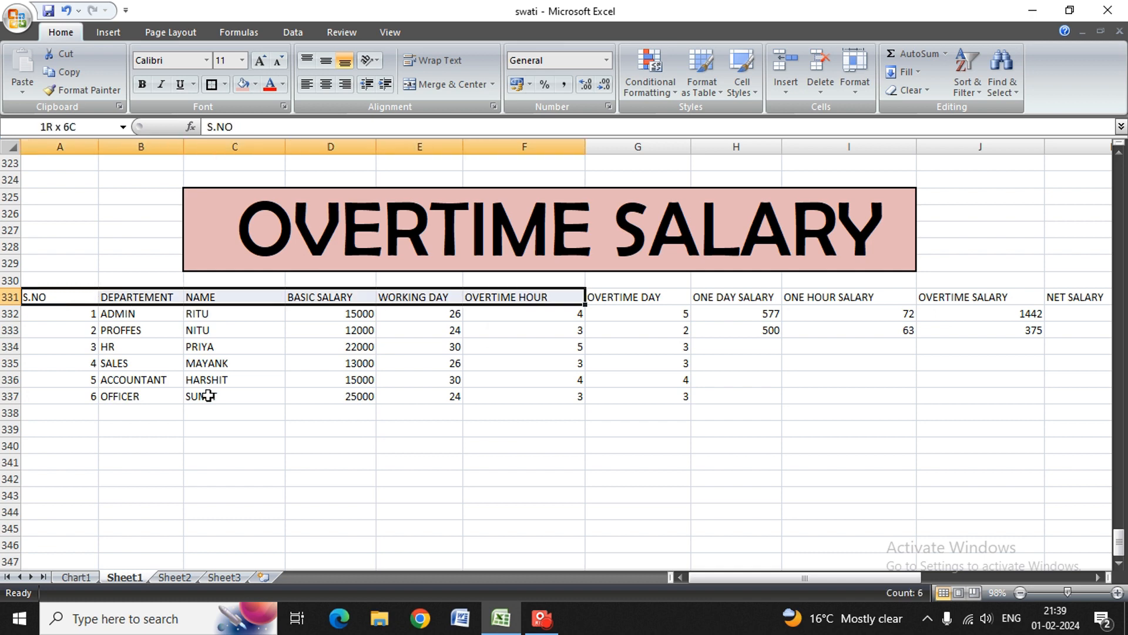
pyautogui.hotkey('shift', 'Right')
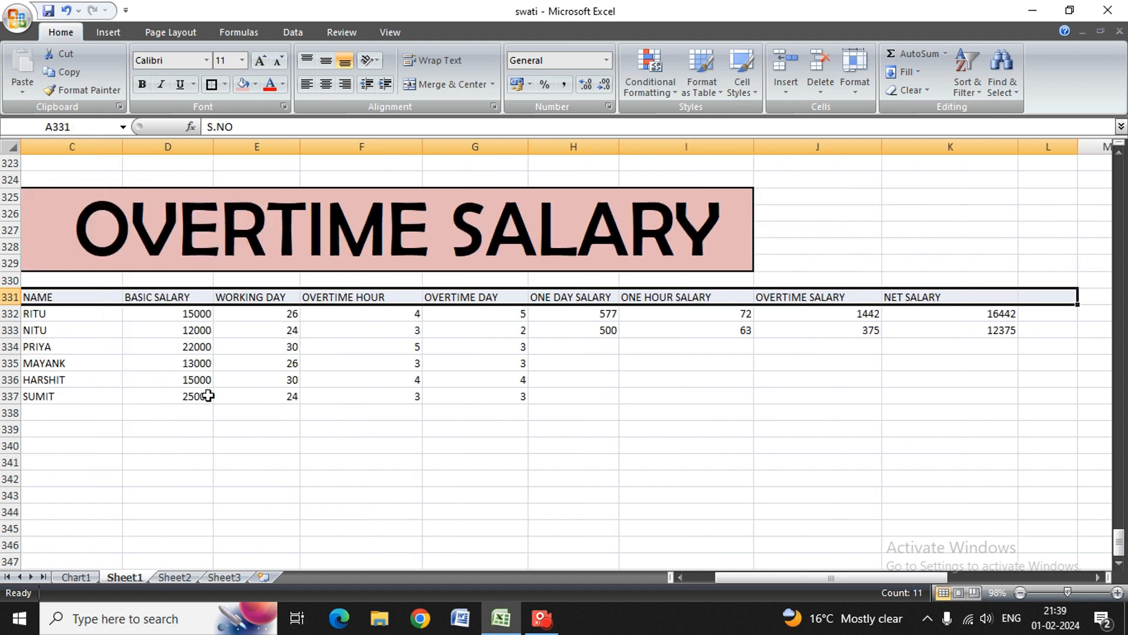
pyautogui.hotkey('shift', 'Left')
pyautogui.press('alt')
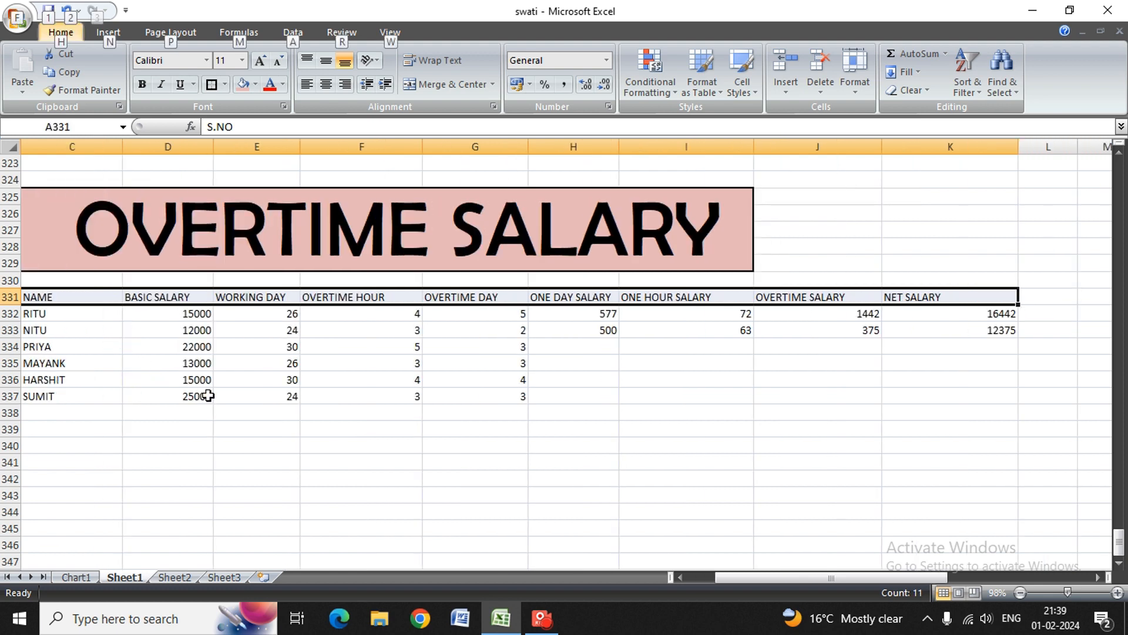
pyautogui.press('h')
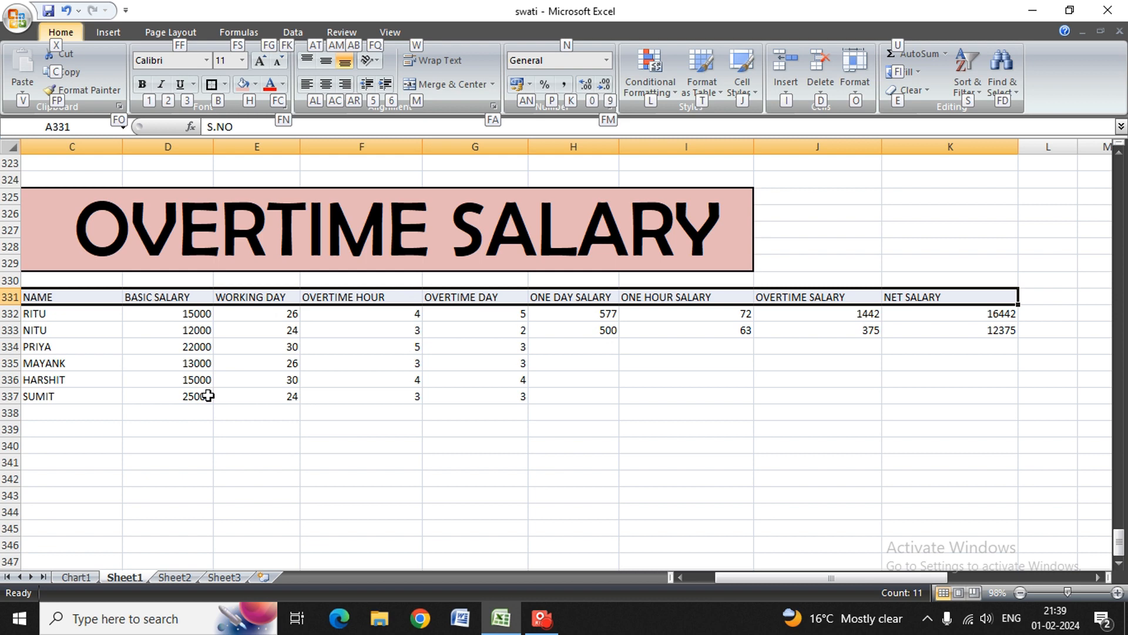
pyautogui.press('h')
pyautogui.press('Down')
pyautogui.press('Down')
pyautogui.press('Right')
pyautogui.press('Right')
pyautogui.press('Right')
pyautogui.press('Right')
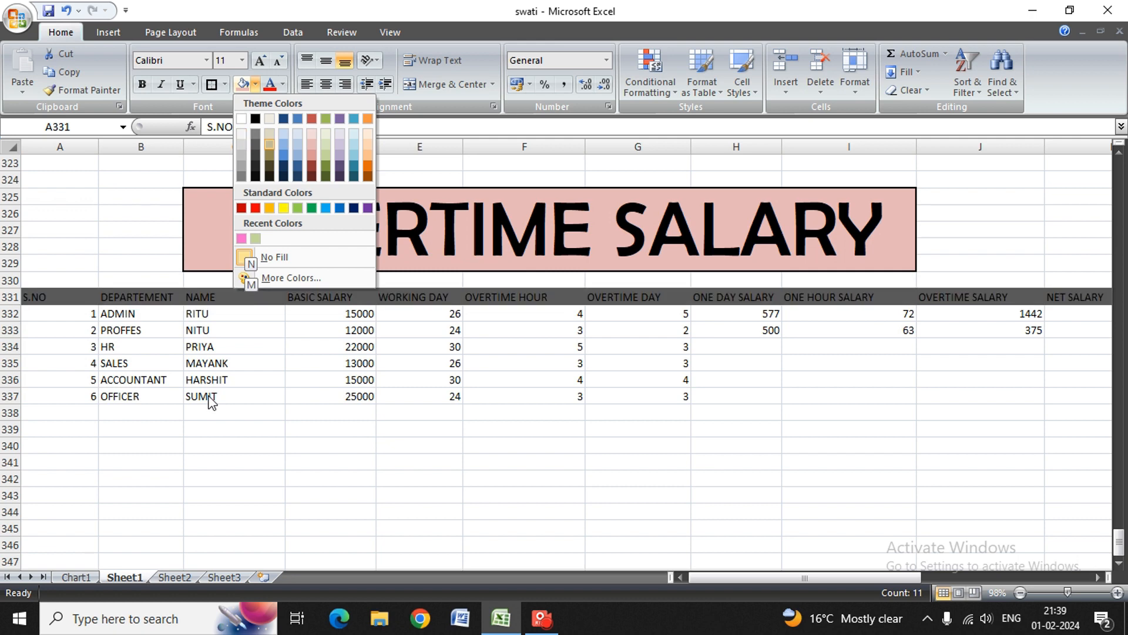
pyautogui.press('Return')
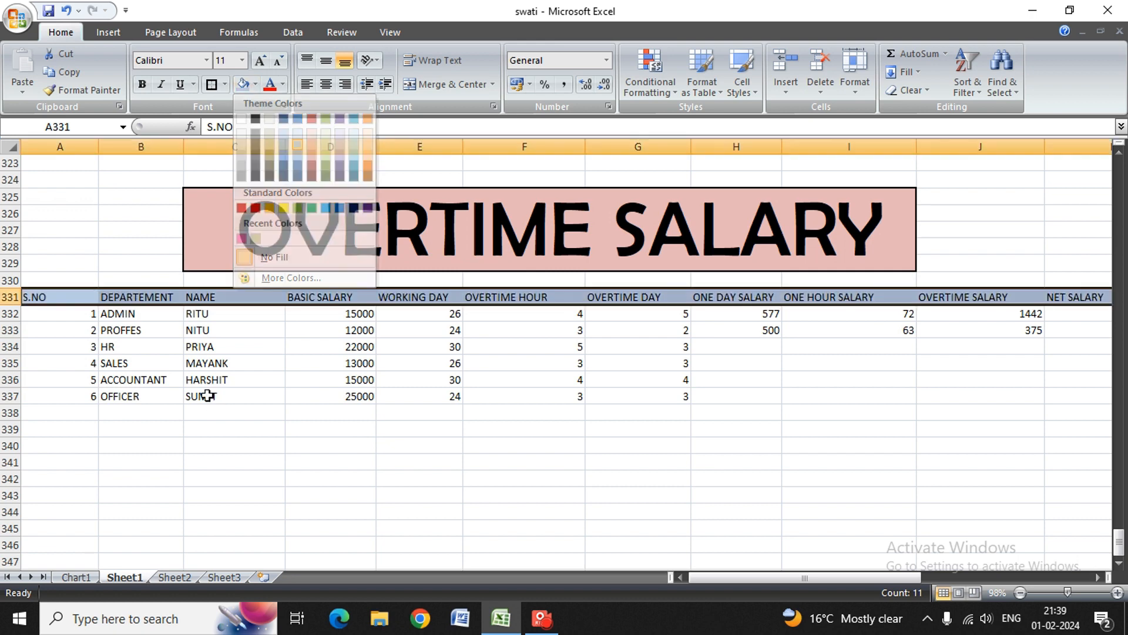
# Fill the six employee rows A332:K337 with a medium purple theme colour.
pyautogui.press('Down')
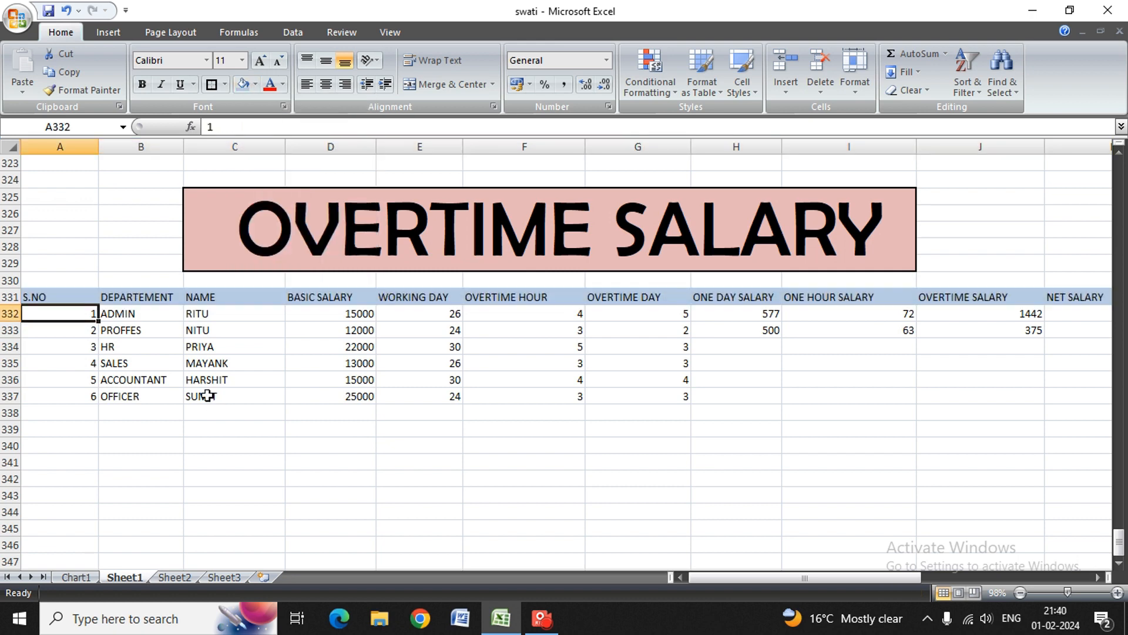
pyautogui.hotkey('shift', 'Down')
pyautogui.hotkey('shift', 'Down')
pyautogui.hotkey('shift', 'Down')
pyautogui.hotkey('shift', 'Down')
pyautogui.hotkey('shift', 'Down')
pyautogui.hotkey('shift', 'Right')
pyautogui.hotkey('shift', 'Right')
pyautogui.hotkey('shift', 'Right')
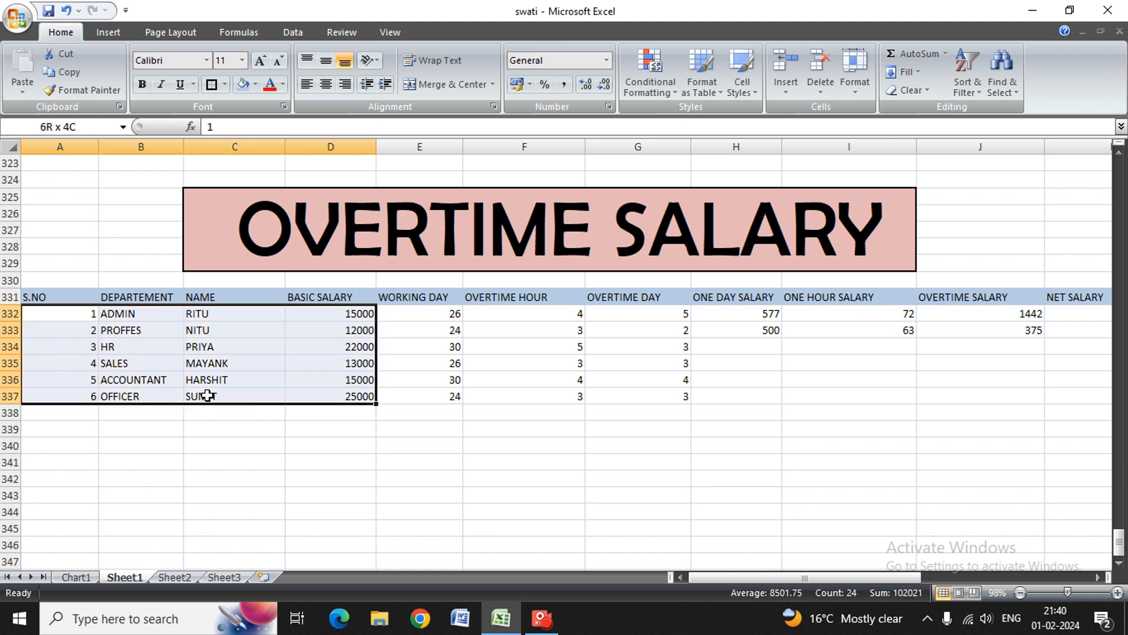
pyautogui.hotkey('shift', 'Right')
pyautogui.hotkey('shift', 'Right')
pyautogui.hotkey('shift', 'Right')
pyautogui.hotkey('shift', 'Right')
pyautogui.hotkey('shift', 'Right')
pyautogui.hotkey('shift', 'Right')
pyautogui.hotkey('shift', 'Right')
pyautogui.hotkey('shift', 'Right')
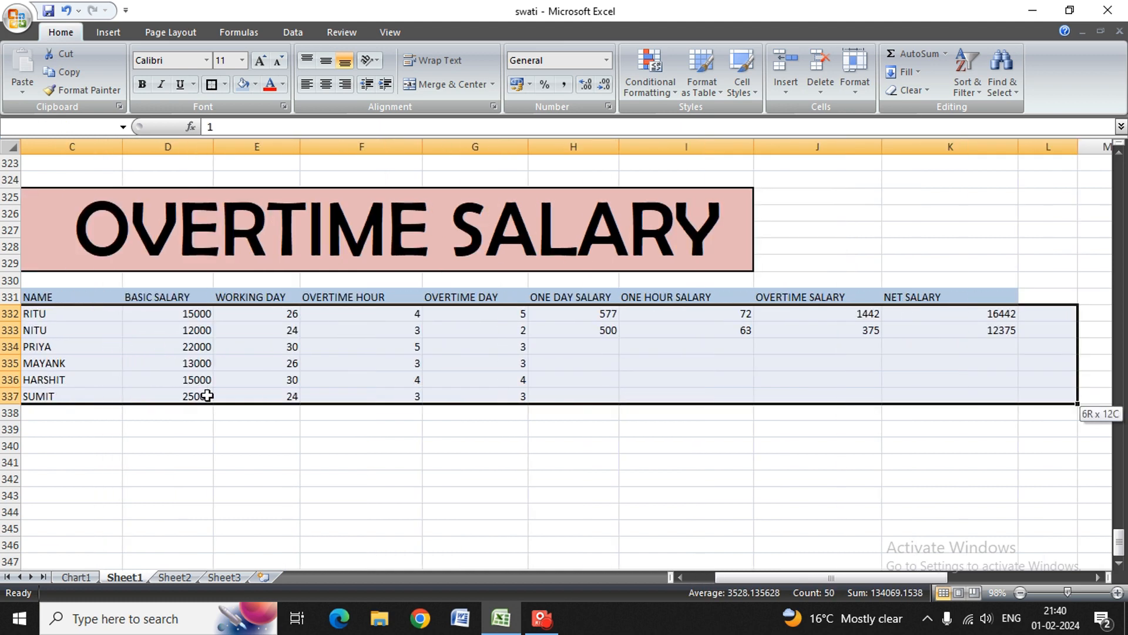
pyautogui.hotkey('shift', 'Left')
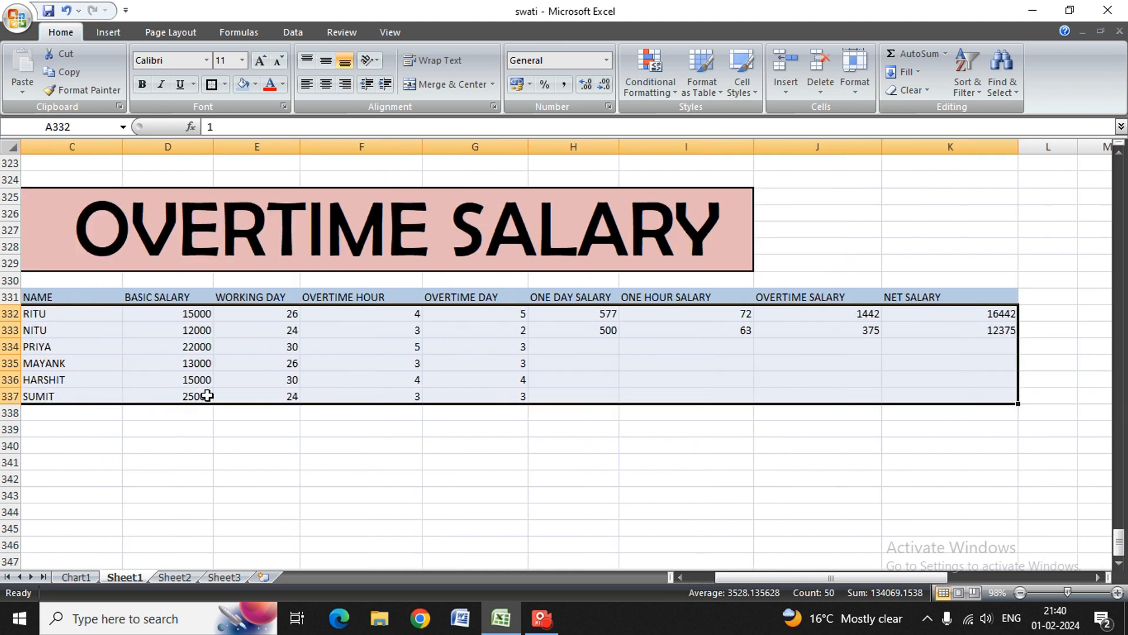
pyautogui.hotkey('alt', 'h')
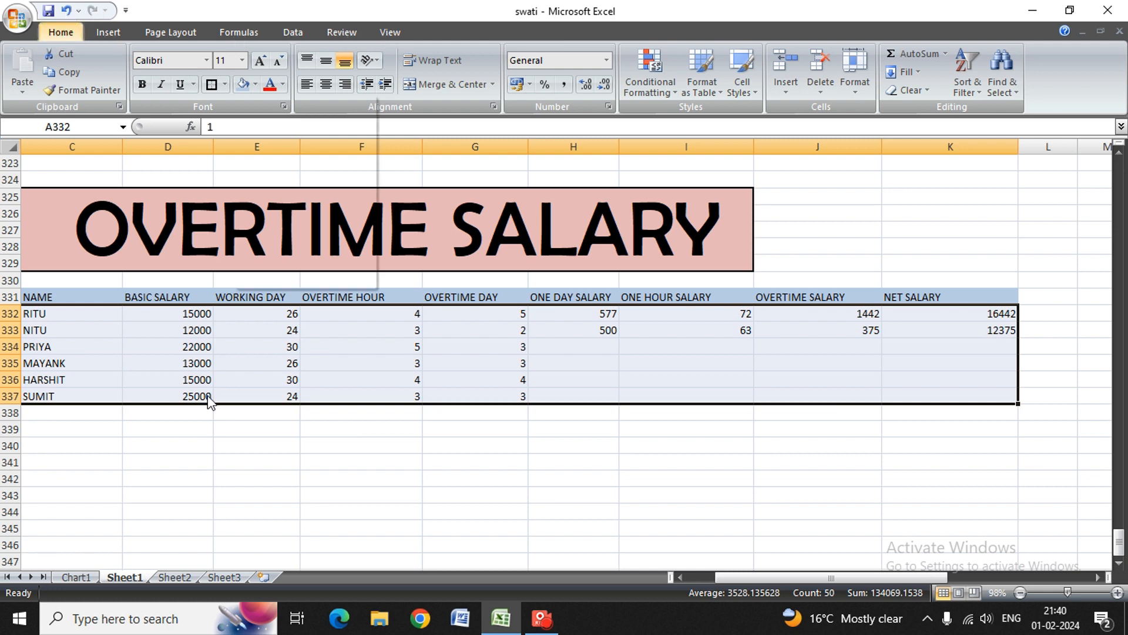
pyautogui.press('h')
pyautogui.press('Down')
pyautogui.press('Down')
pyautogui.press('Down')
pyautogui.press('Right')
pyautogui.press('Right')
pyautogui.press('Right')
pyautogui.press('Up')
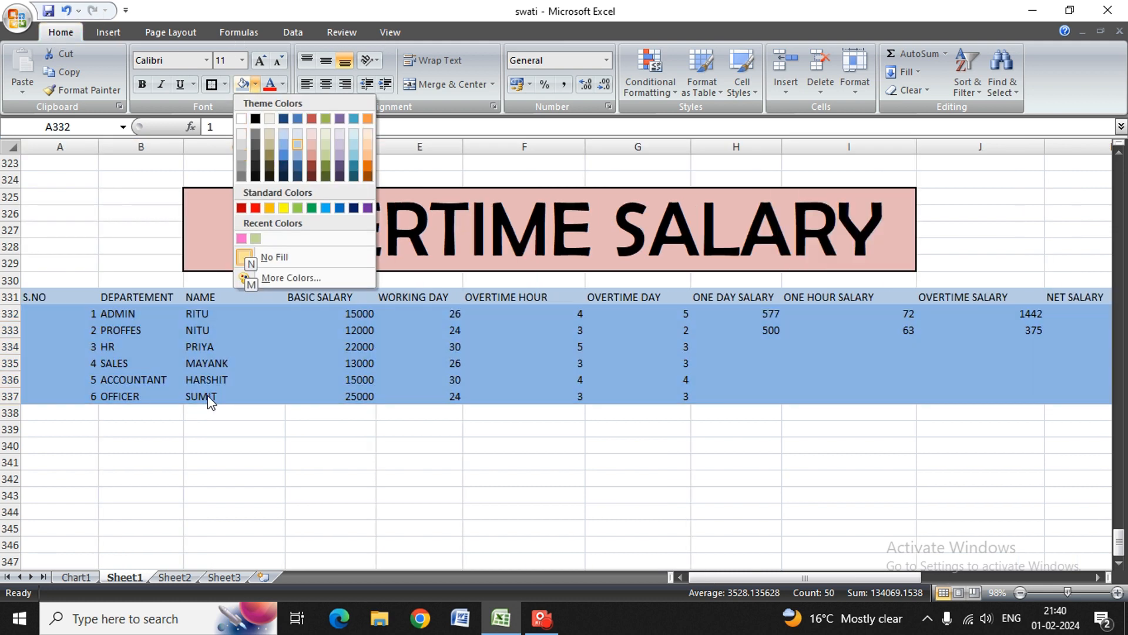
pyautogui.press('Right')
pyautogui.press('Right')
pyautogui.press('Down')
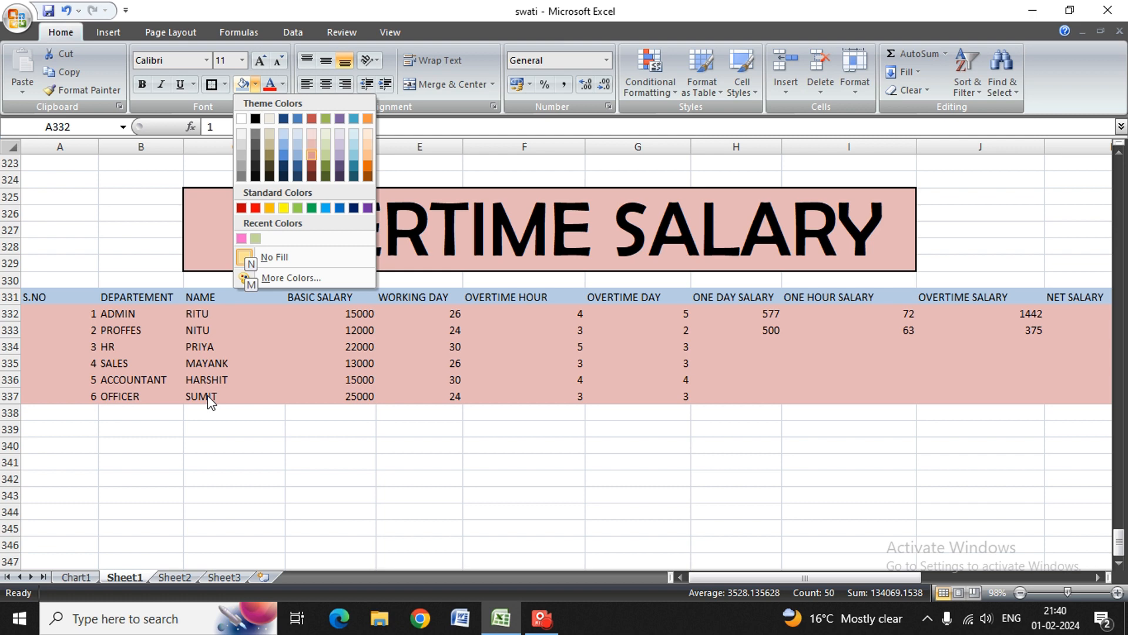
pyautogui.press('Up')
pyautogui.press('Right')
pyautogui.press('Right')
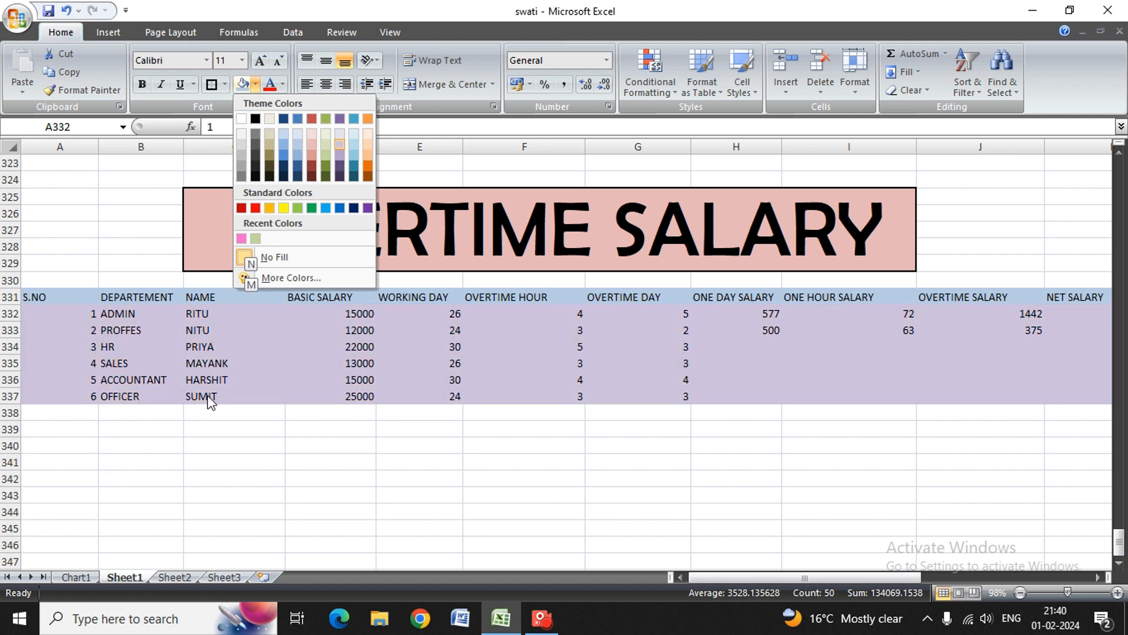
pyautogui.press('Down')
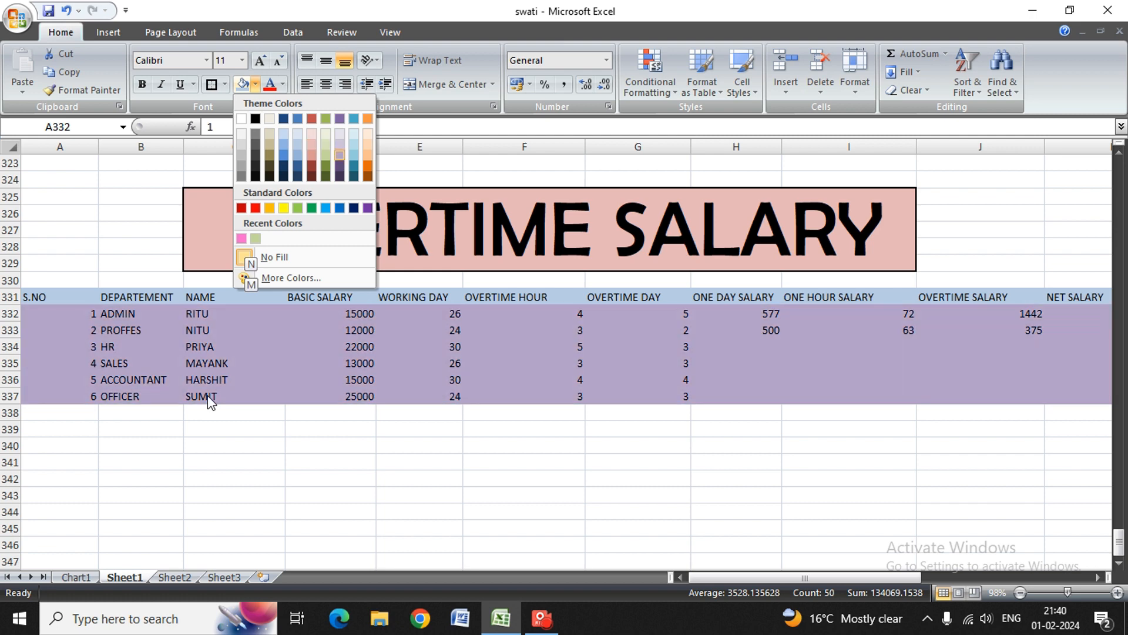
pyautogui.press('Return')
# Review the first employee's row up to the one day salary formula in H332, and the third employee's entries in row 334.
pyautogui.press('Right')
pyautogui.press('Right')
pyautogui.press('Right')
pyautogui.press('Right')
pyautogui.press('Right')
pyautogui.press('Right')
pyautogui.press('Right')
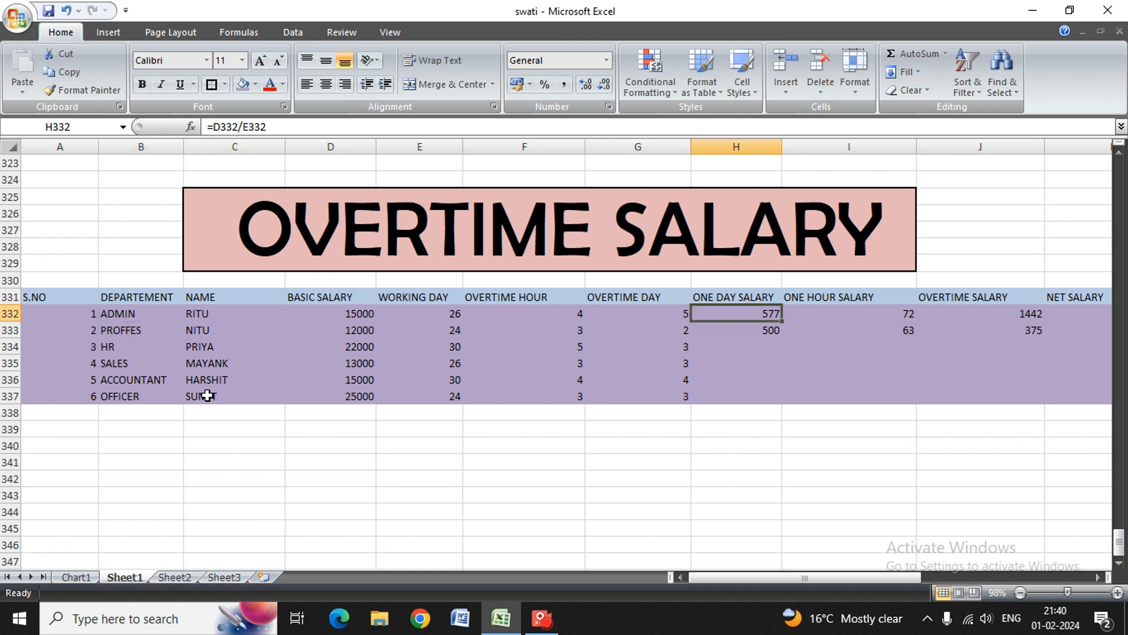
pyautogui.press('Down')
pyautogui.press('Down')
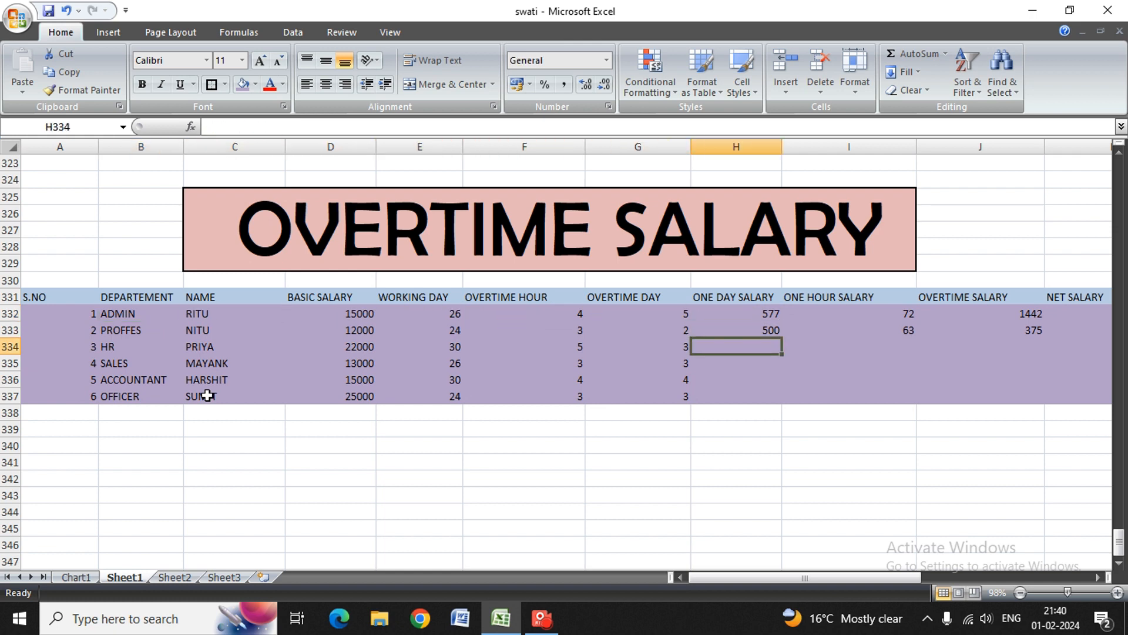
pyautogui.press('Left')
pyautogui.press('Left')
pyautogui.press('Left')
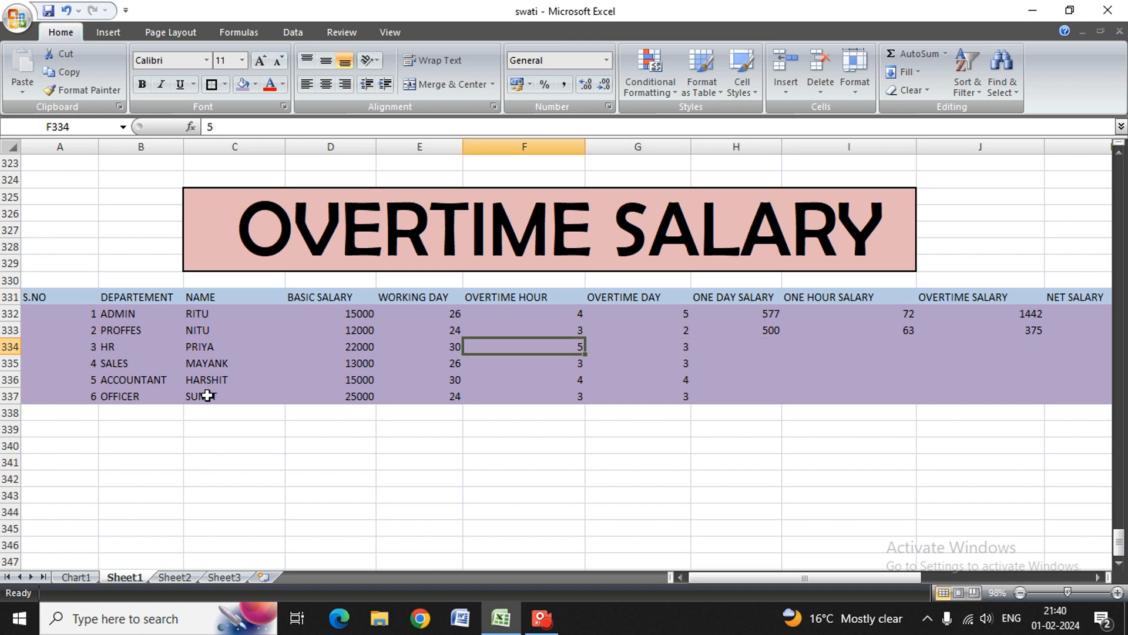
pyautogui.press('Left')
# Write the one day salary rule below the table: ONE DAY in D339 and BASIC SALARY/WORKING DAY in E339.
pyautogui.press('Down')
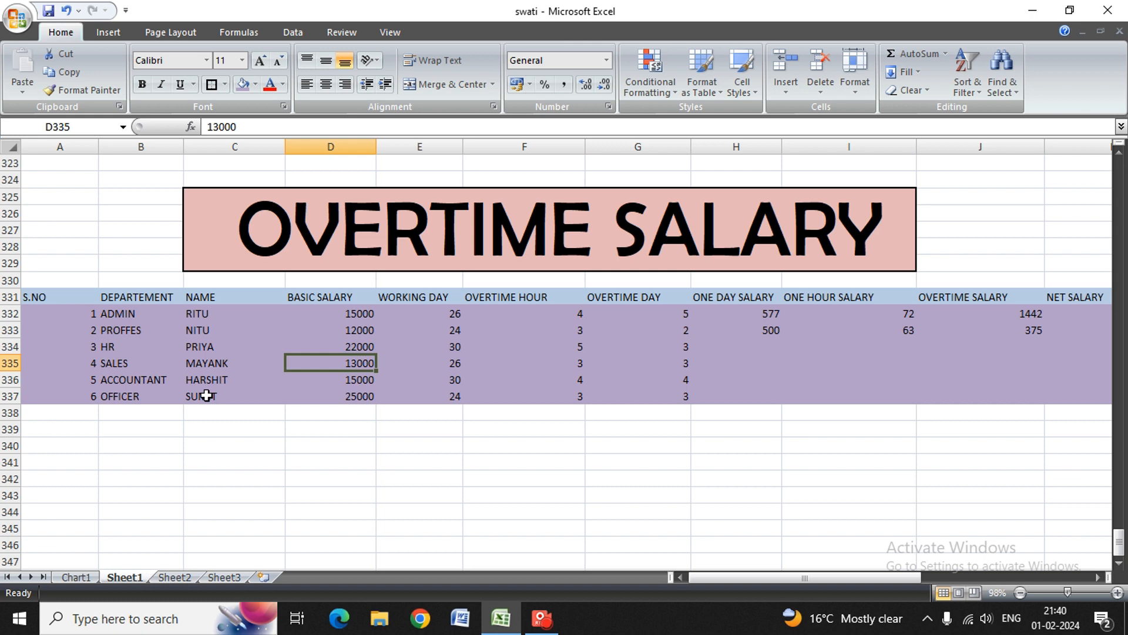
pyautogui.press('Down')
pyautogui.press('Down')
pyautogui.press('Down')
pyautogui.press('Down')
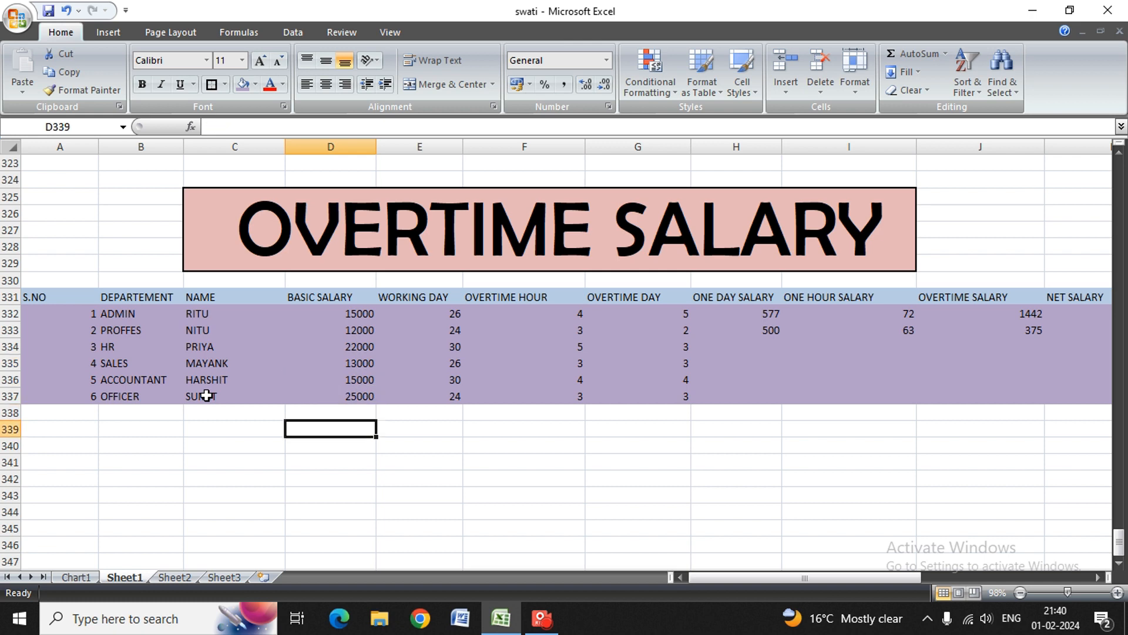
pyautogui.write('ONE')
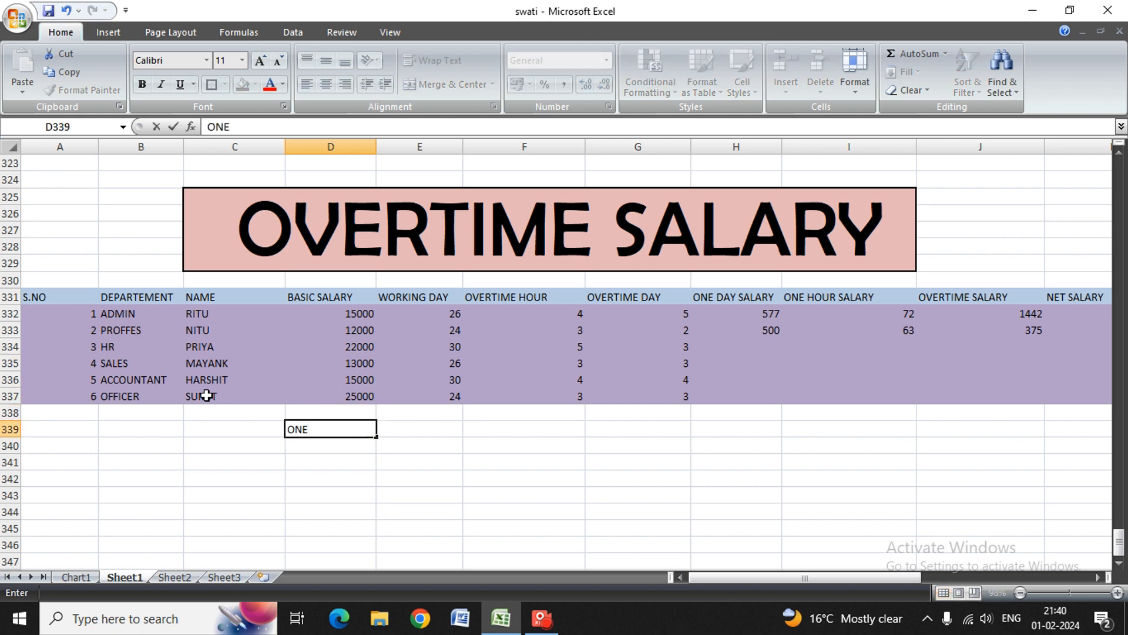
pyautogui.write(' DAY')
pyautogui.press('Tab')
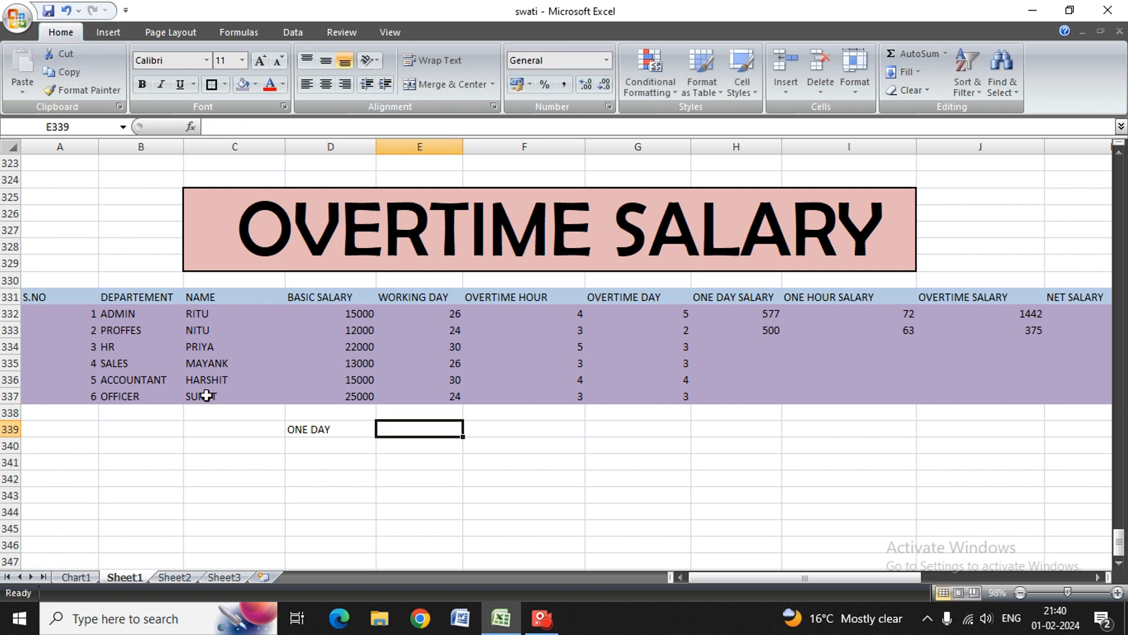
pyautogui.write('BASIC S')
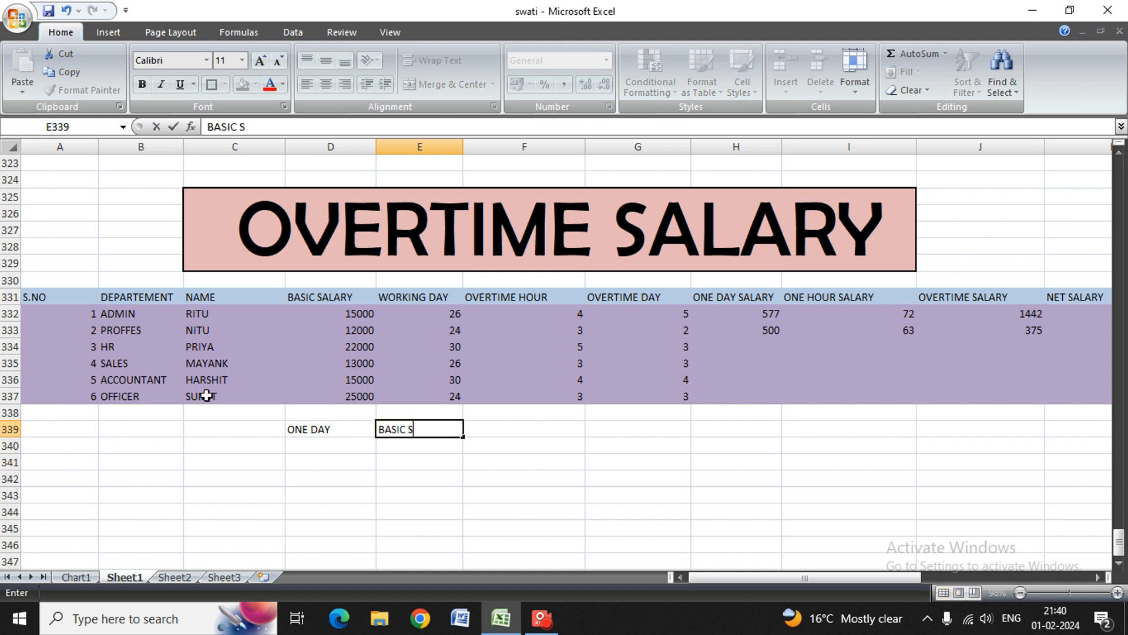
pyautogui.write('ALARY/WO')
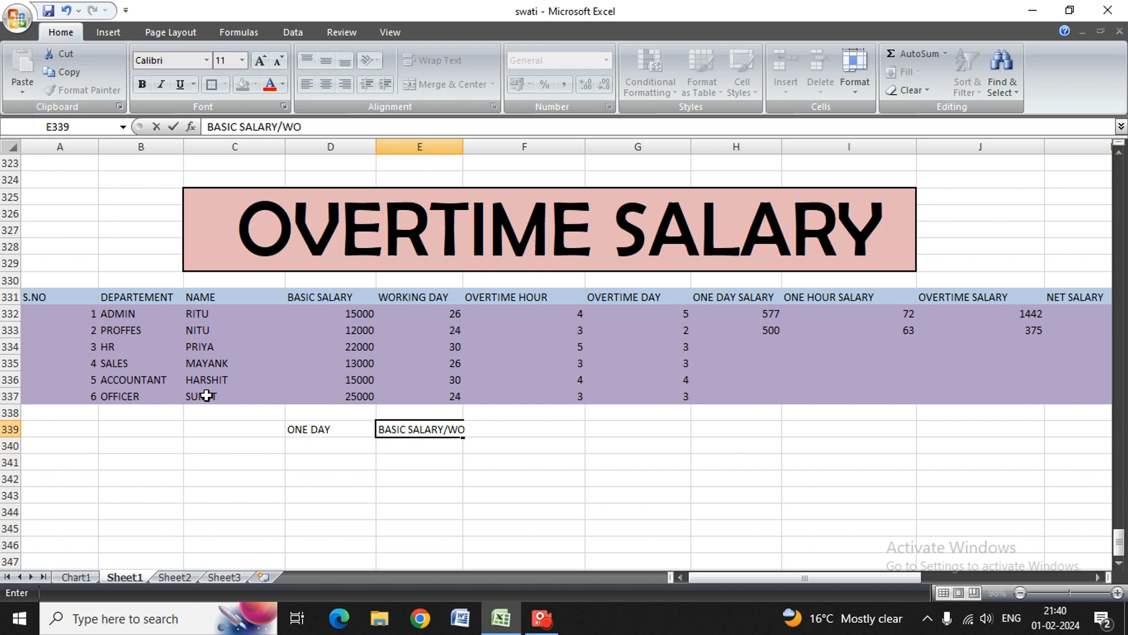
pyautogui.write('RKING DAY')
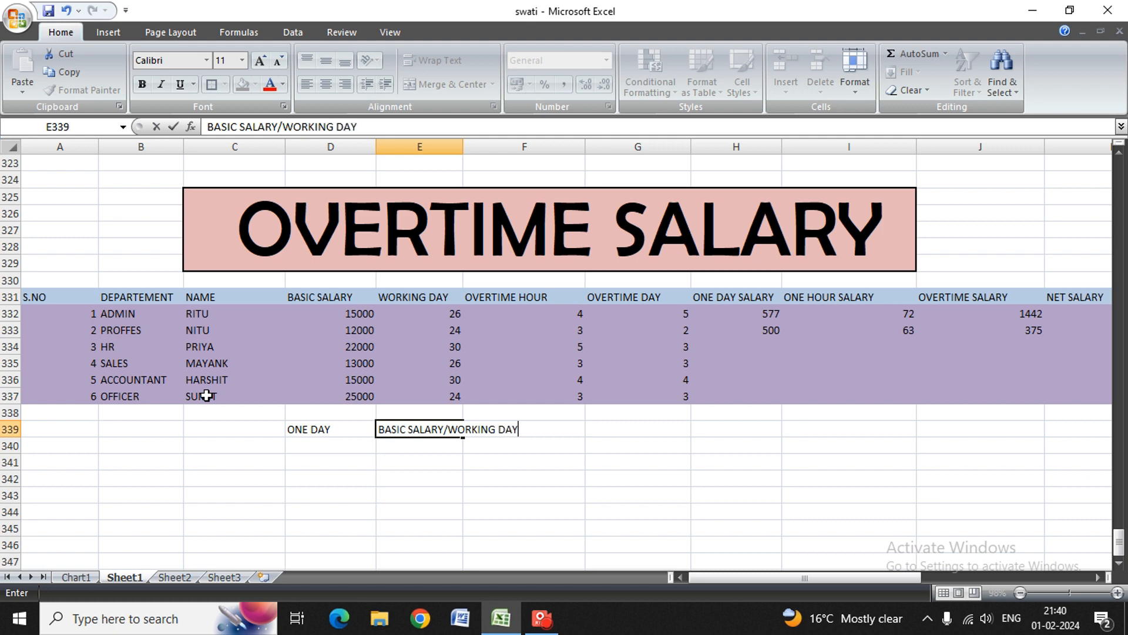
pyautogui.press('Return')
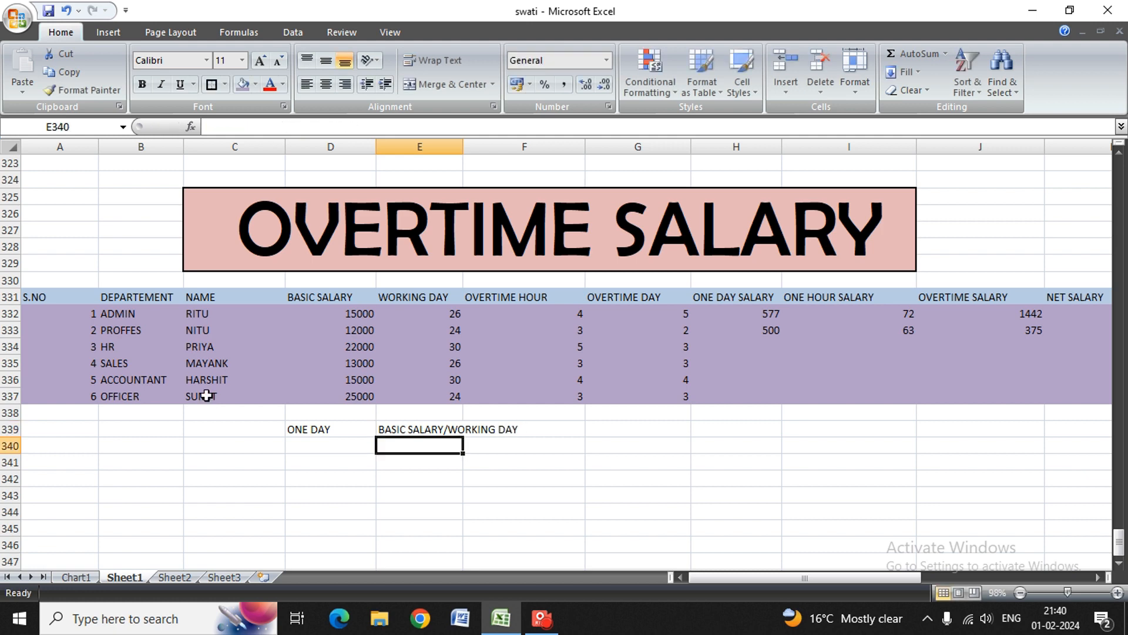
# Write the hourly rule in the following row: ONE HOUR SALARY in D340 and ONE DAY SALARY/8 in F340.
pyautogui.press('Left')
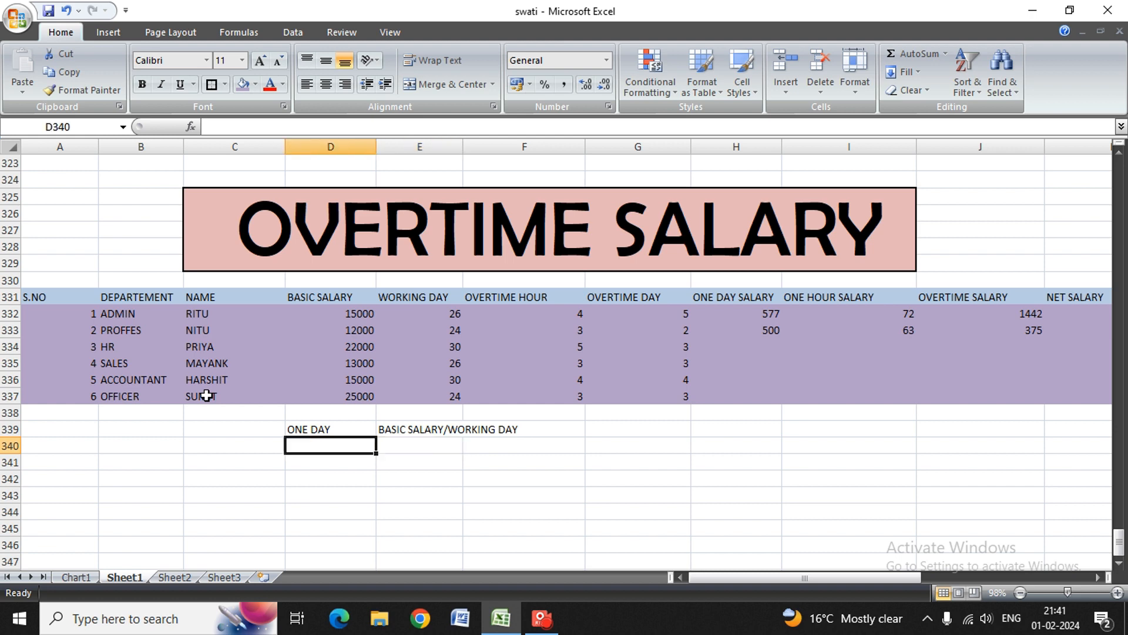
pyautogui.write('ONE ')
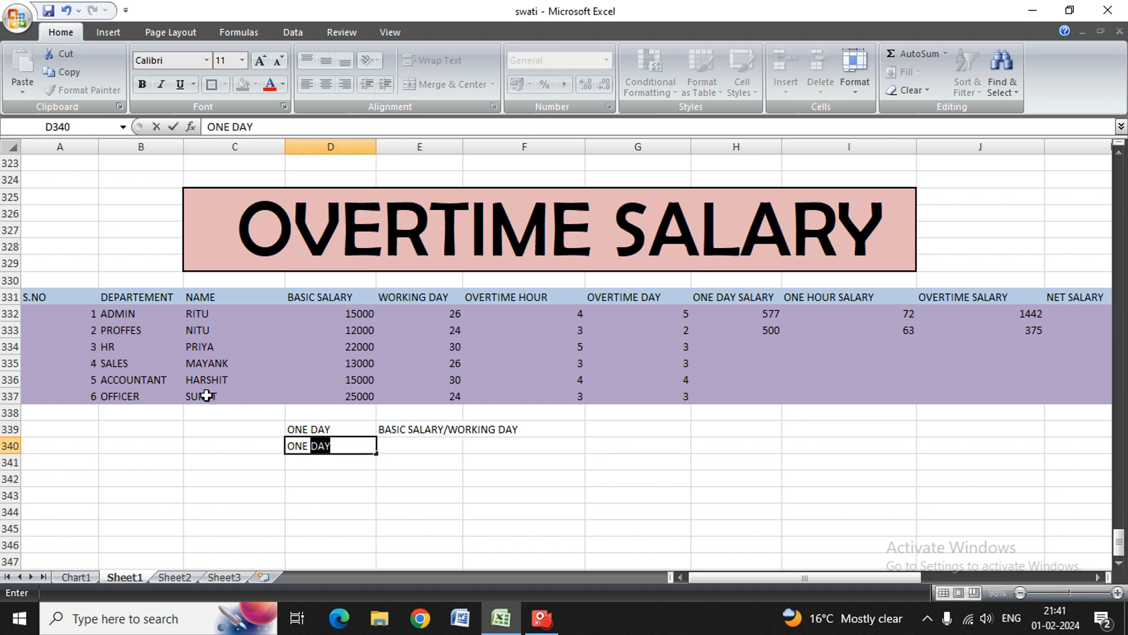
pyautogui.write('HOUR SAL')
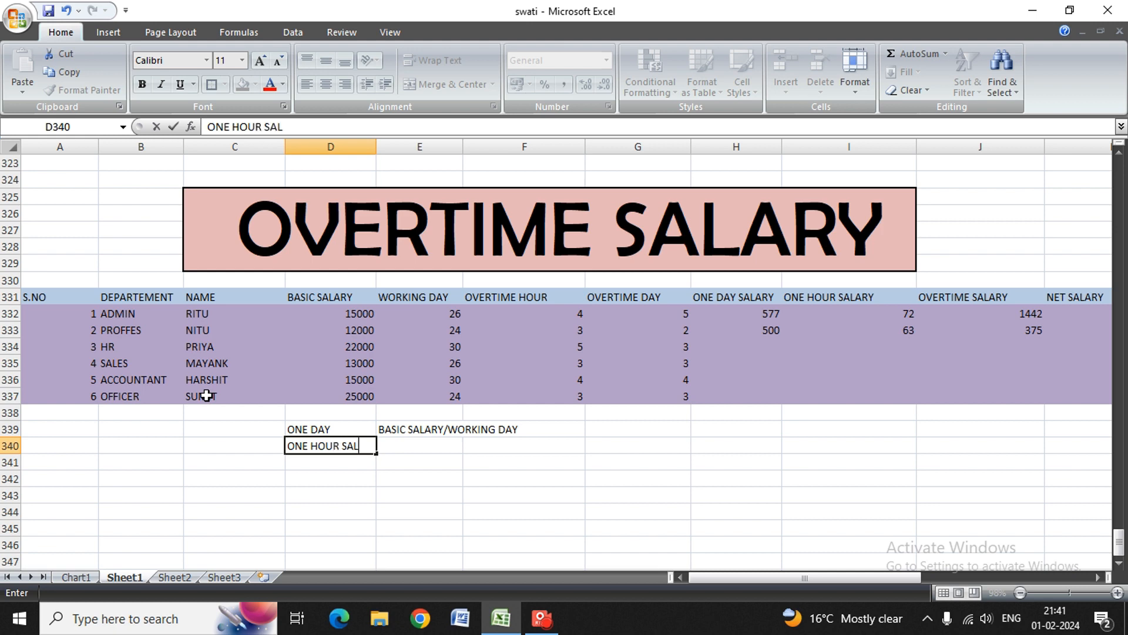
pyautogui.write('R')
pyautogui.press('BackSpace')
pyautogui.write('ARY')
pyautogui.press('Tab')
pyautogui.press('Tab')
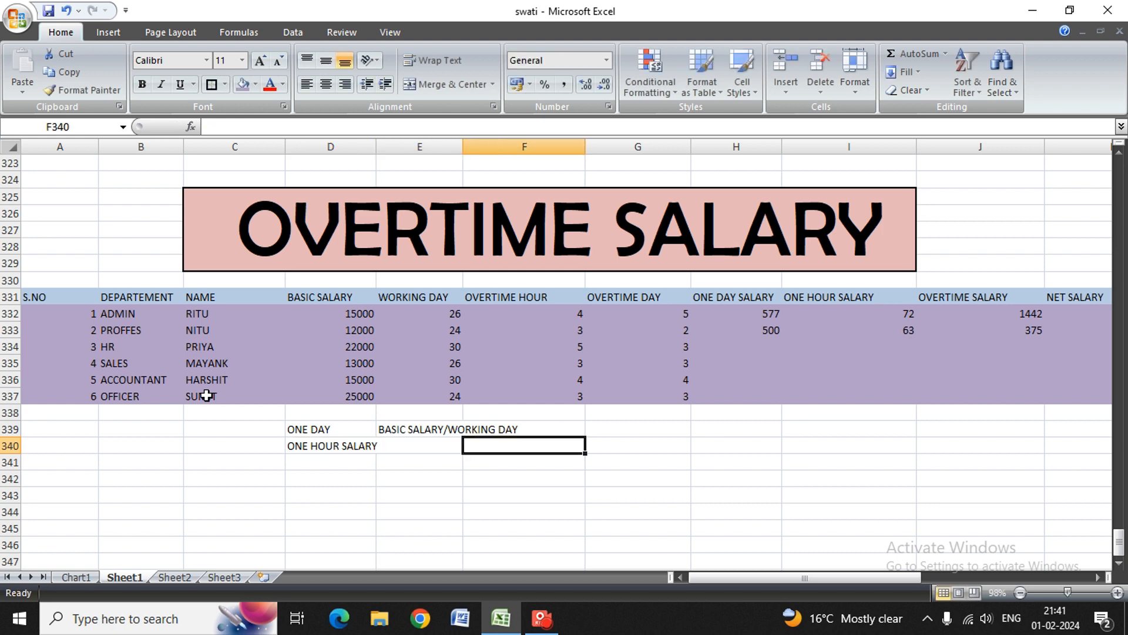
pyautogui.write('ONE')
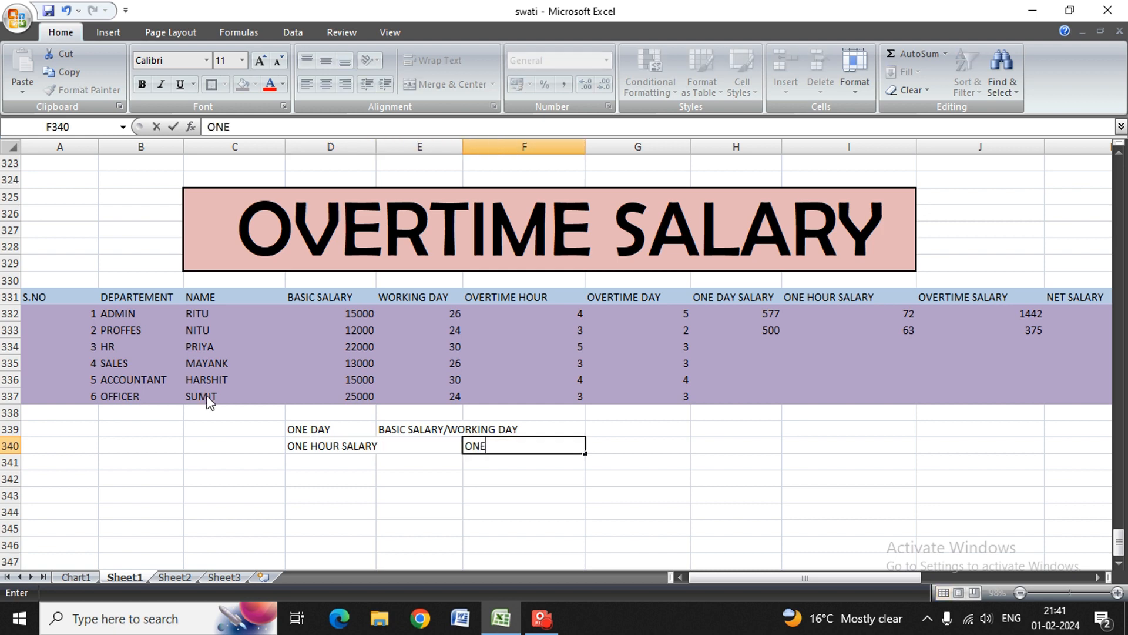
pyautogui.write(' DAY SALARY')
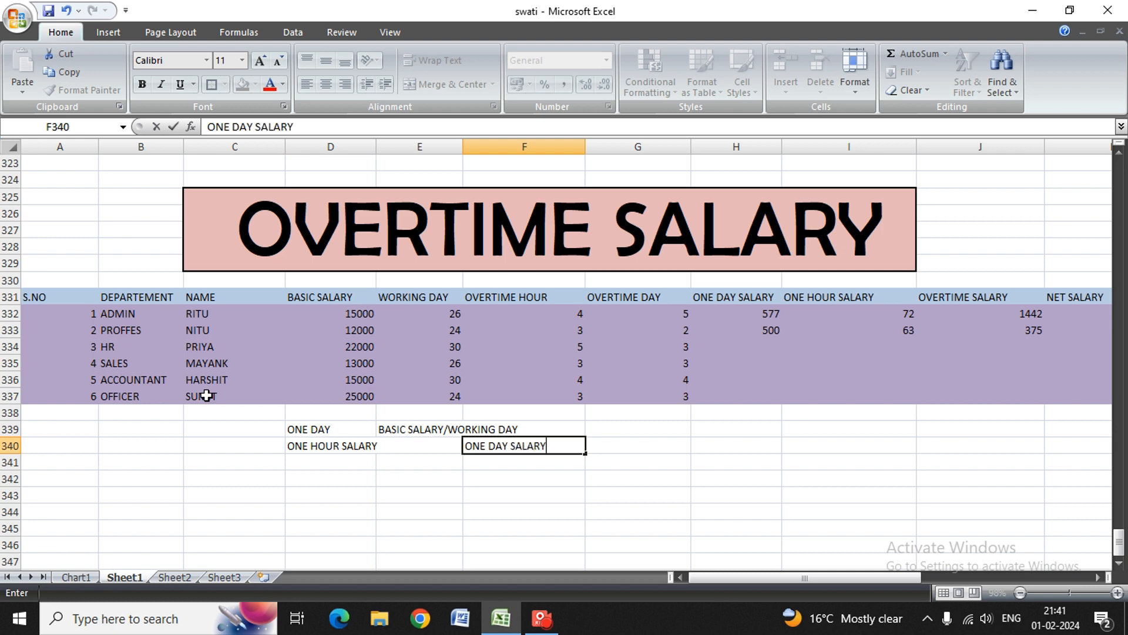
pyautogui.write('/8')
pyautogui.press('Return')
pyautogui.press('Left')
pyautogui.press('Left')
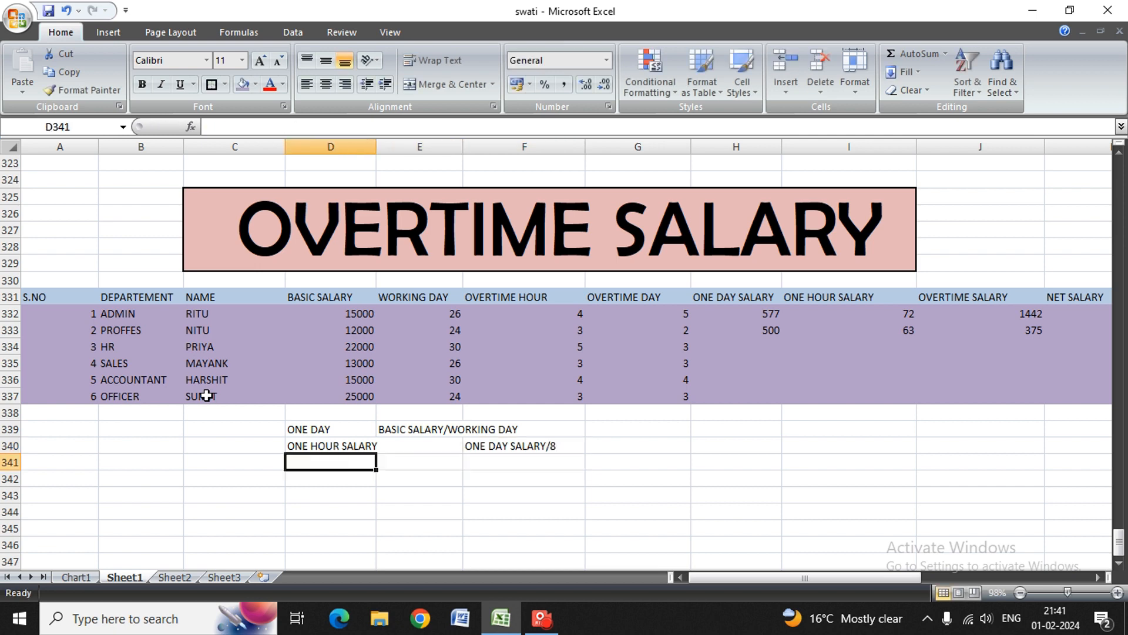
# Enter the label OVERTIME SALARY in D341, below the hourly salary rule.
pyautogui.press('Up')
pyautogui.press('Down')
pyautogui.write('OVER')
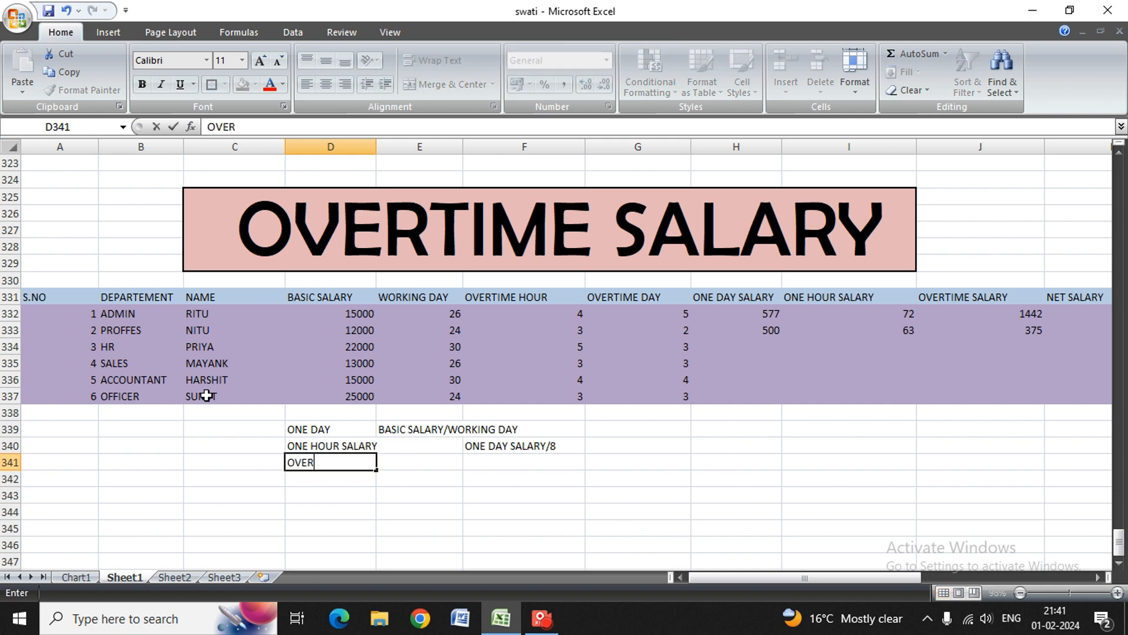
pyautogui.write('TIME SALARY')
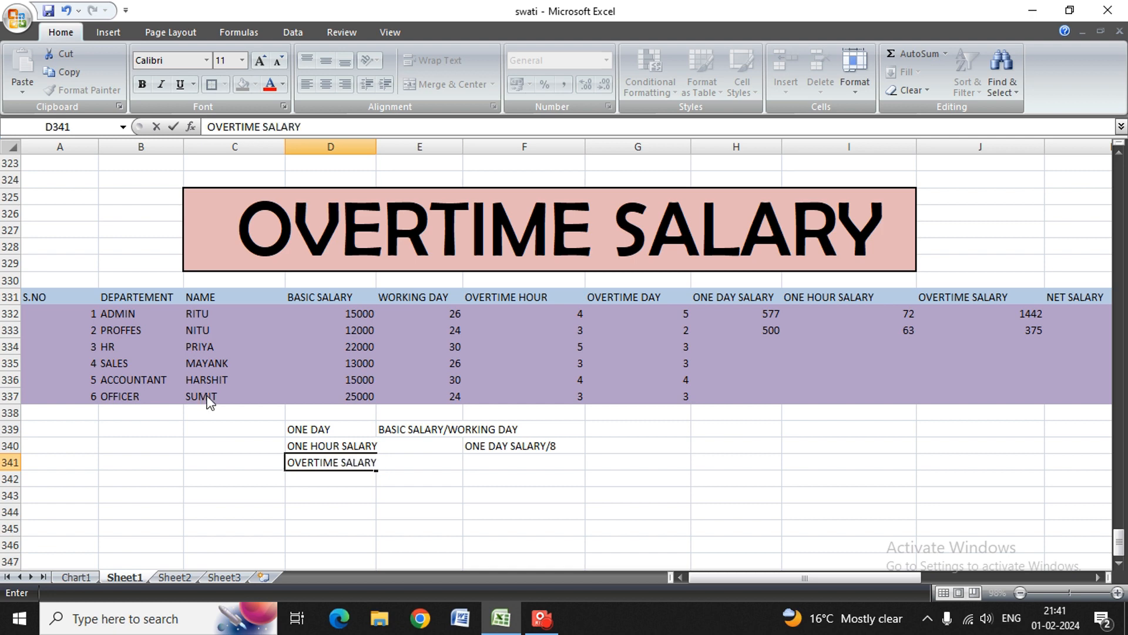
pyautogui.press('Tab')
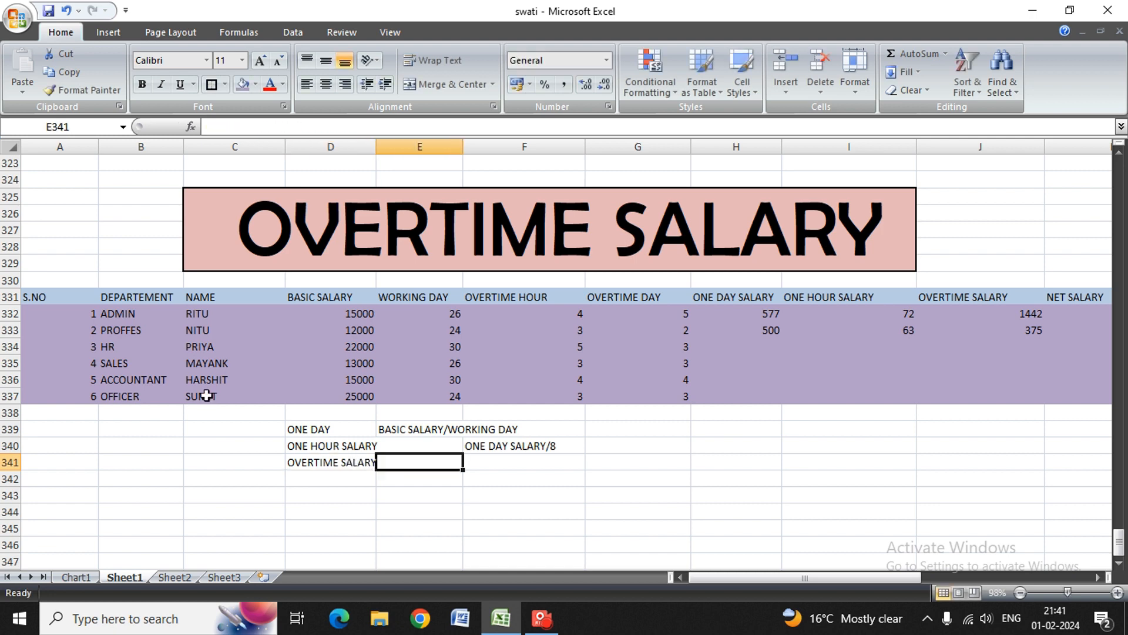
pyautogui.press('Right')
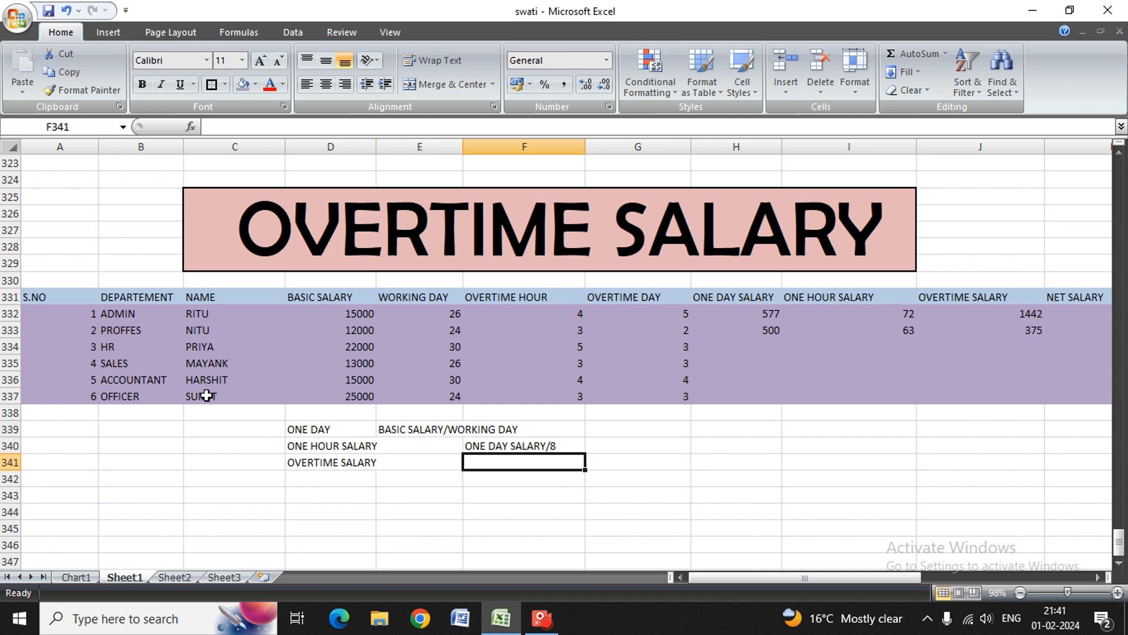
# Write the overtime rule OVERTIME HOURS*OVERTIME DAY*ONE HOUR SALARY in F341.
pyautogui.write('OV')
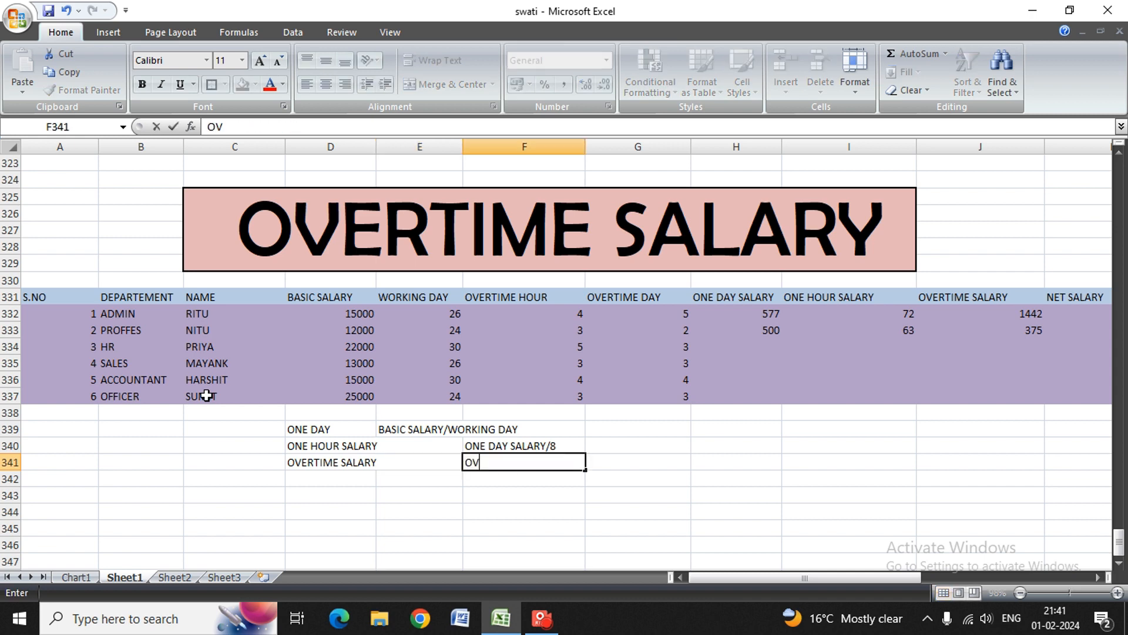
pyautogui.write('ERTIME')
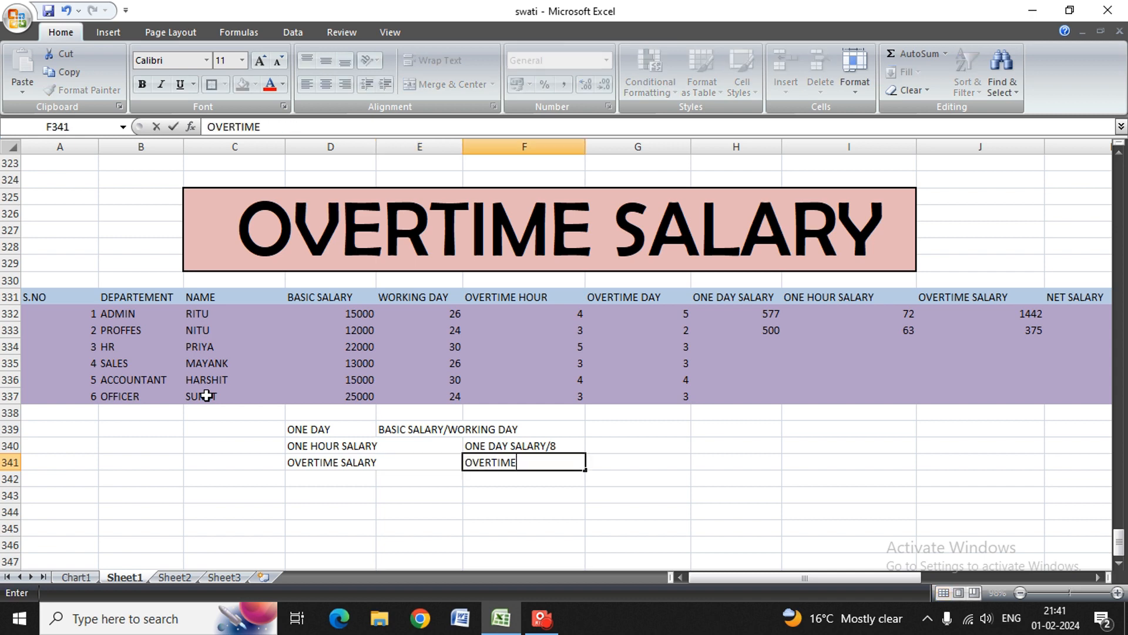
pyautogui.write(' HOURS*OERT')
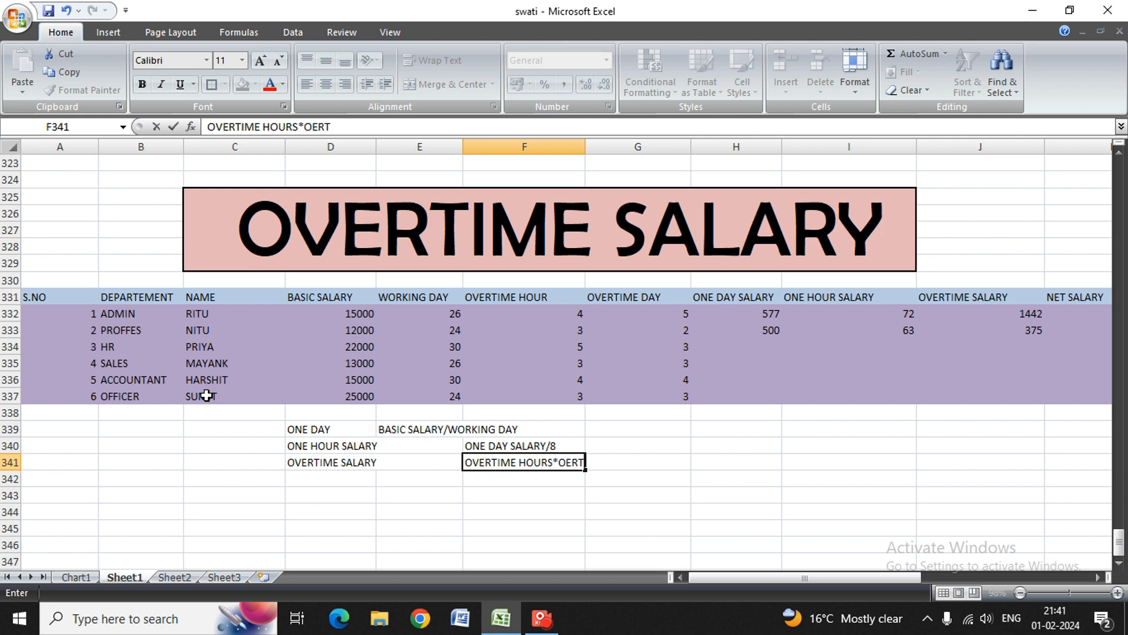
pyautogui.write('IME')
pyautogui.press('BackSpace')
pyautogui.press('BackSpace')
pyautogui.press('BackSpace')
pyautogui.press('BackSpace')
pyautogui.press('BackSpace')
pyautogui.press('BackSpace')
pyautogui.write('VERTIME ')
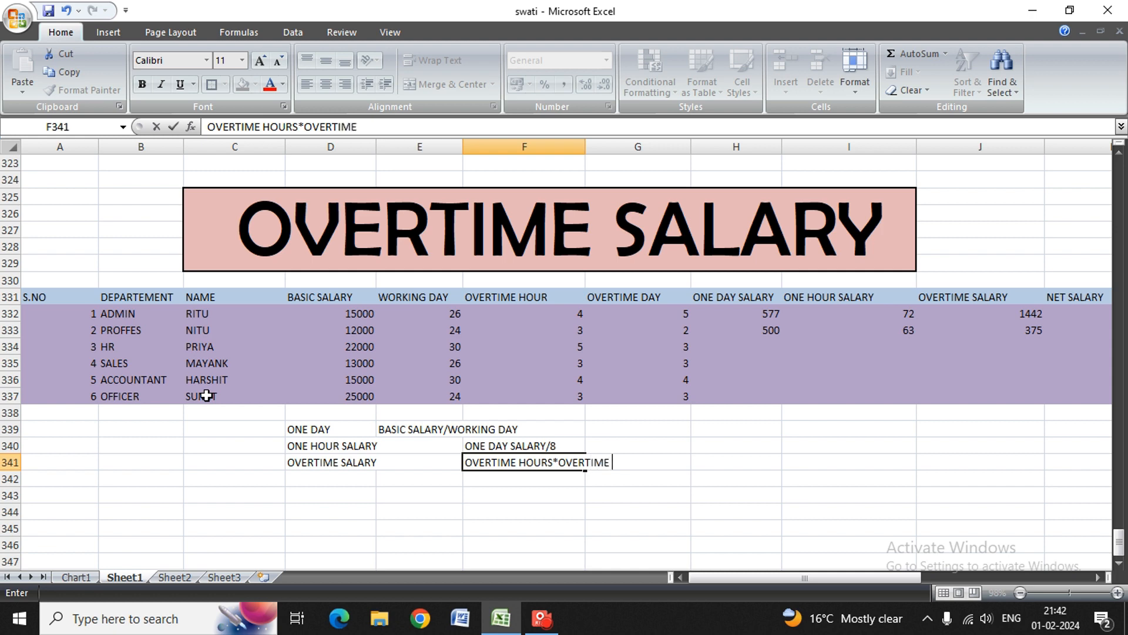
pyautogui.write('DAY*ONE HOUJR')
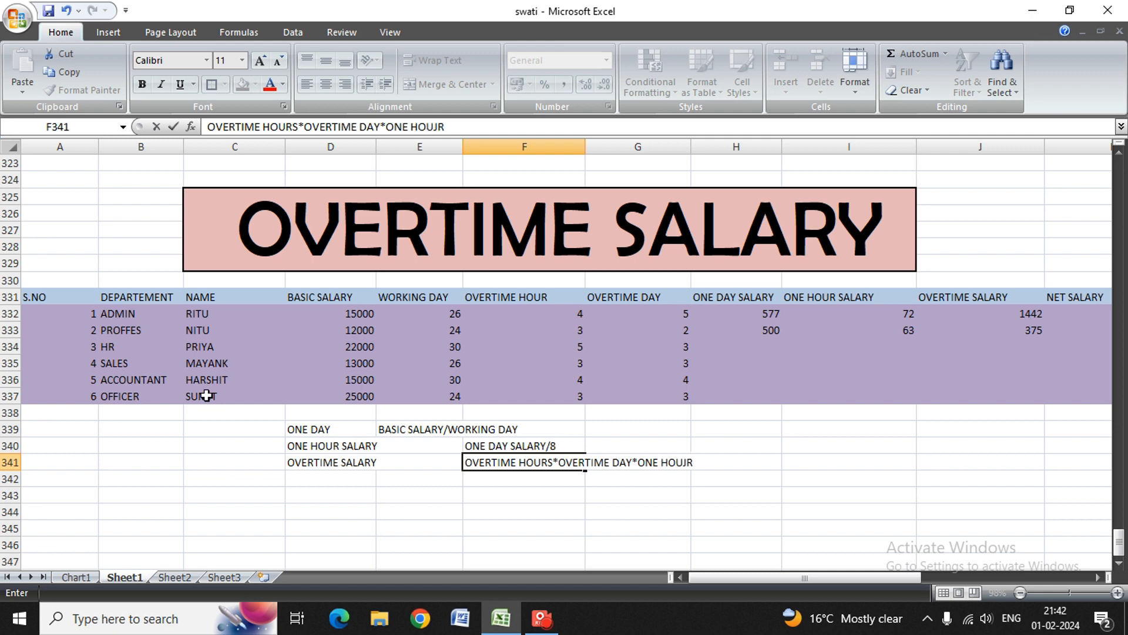
pyautogui.press('BackSpace')
pyautogui.press('BackSpace')
pyautogui.write('R SALARY')
pyautogui.press('Return')
# Enter the label NET SALARAY in D342, under the overtime salary label.
pyautogui.press('Left')
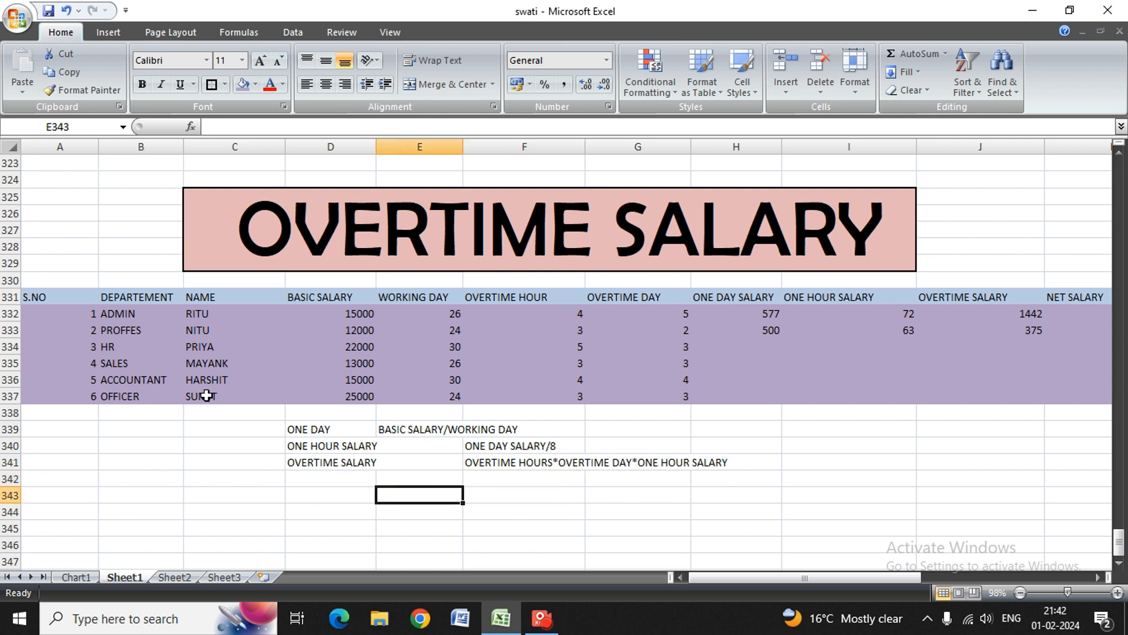
pyautogui.press('Left')
pyautogui.write('NET SALAE')
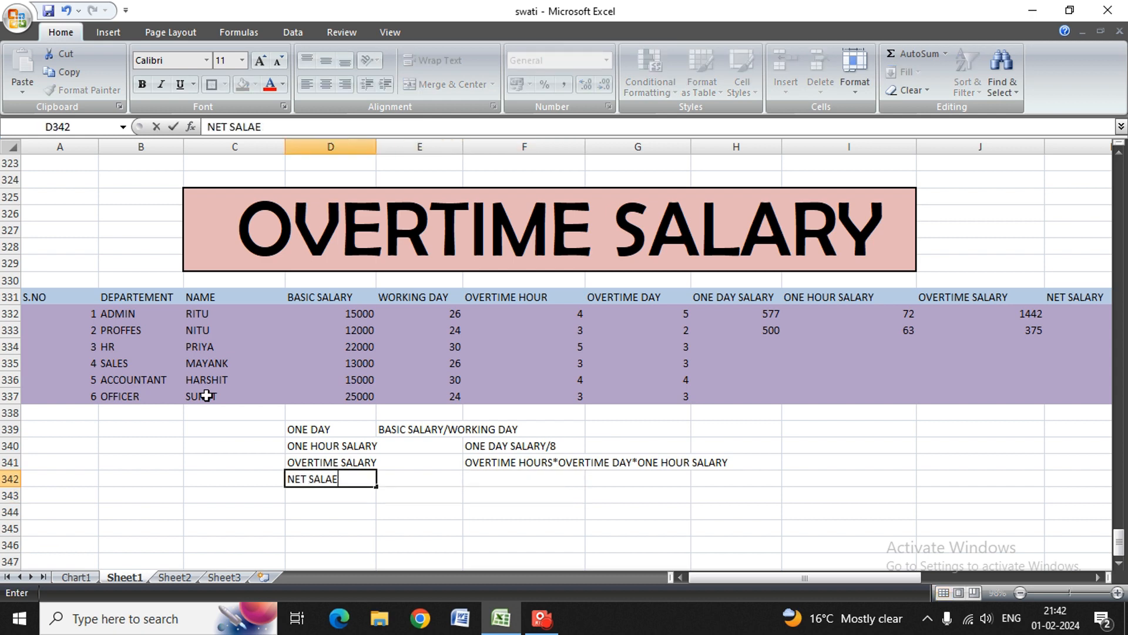
pyautogui.press('BackSpace')
pyautogui.write('RAY')
pyautogui.press('Tab')
pyautogui.press('Right')
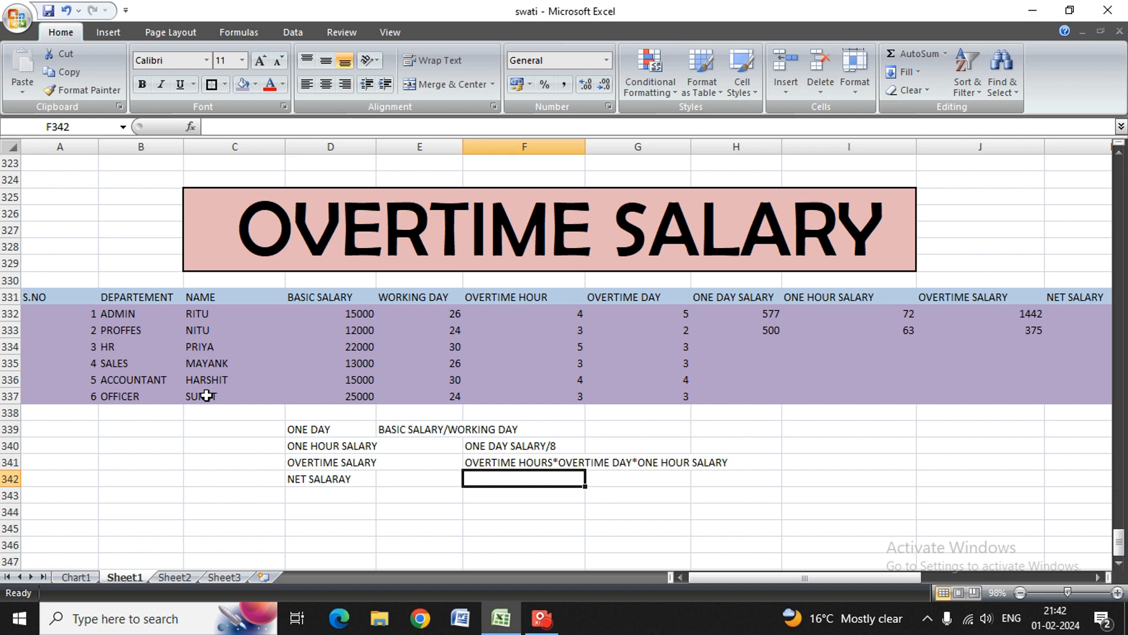
pyautogui.click(206, 396)
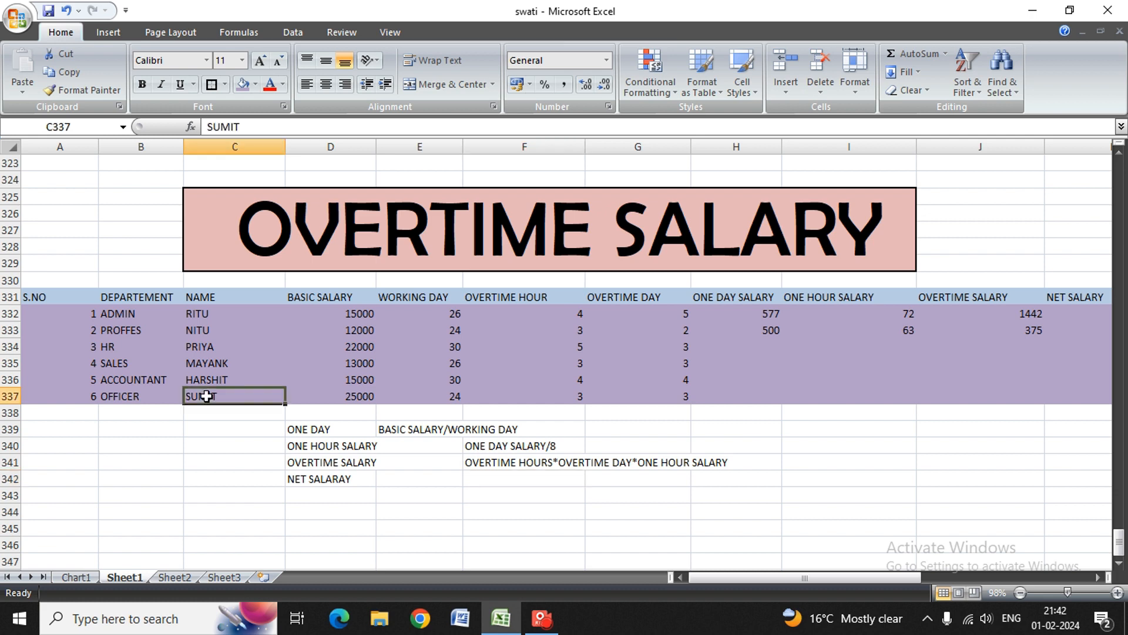
pyautogui.write('BASIC')
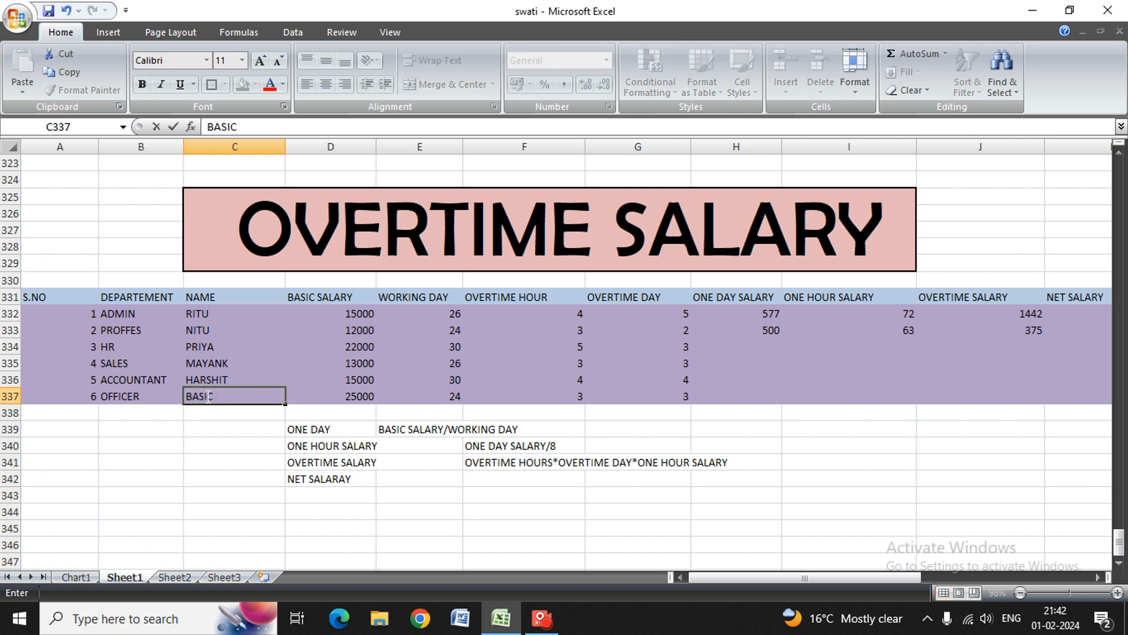
pyautogui.press('Escape')
pyautogui.press('Down')
pyautogui.press('Down')
pyautogui.press('Down')
pyautogui.press('Down')
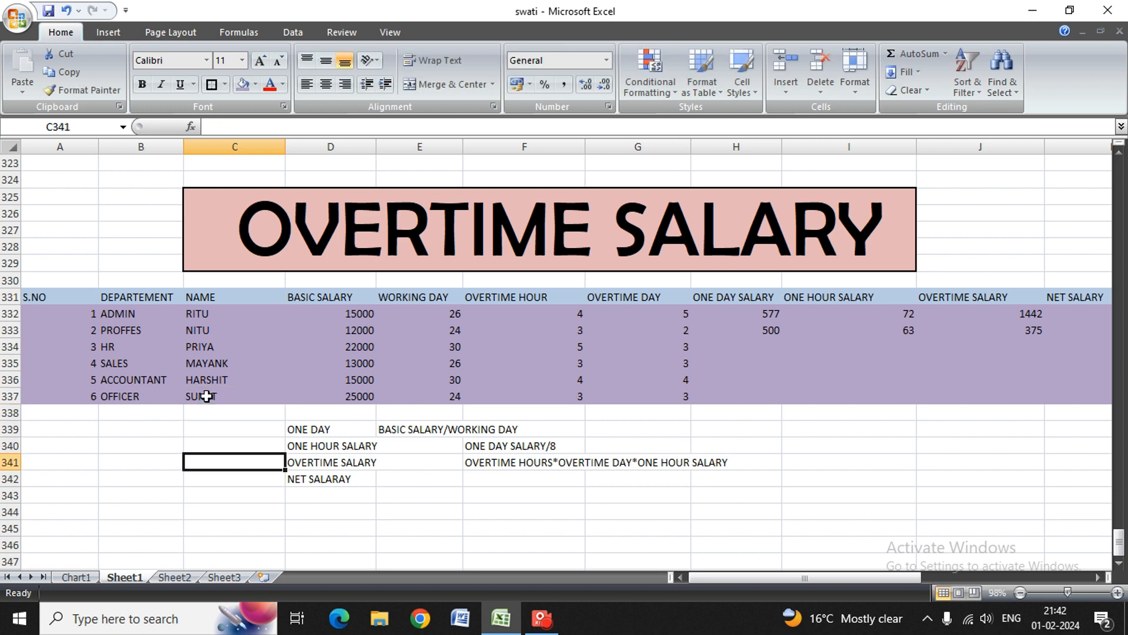
pyautogui.press('Right')
pyautogui.press('Right')
pyautogui.press('Down')
pyautogui.press('Right')
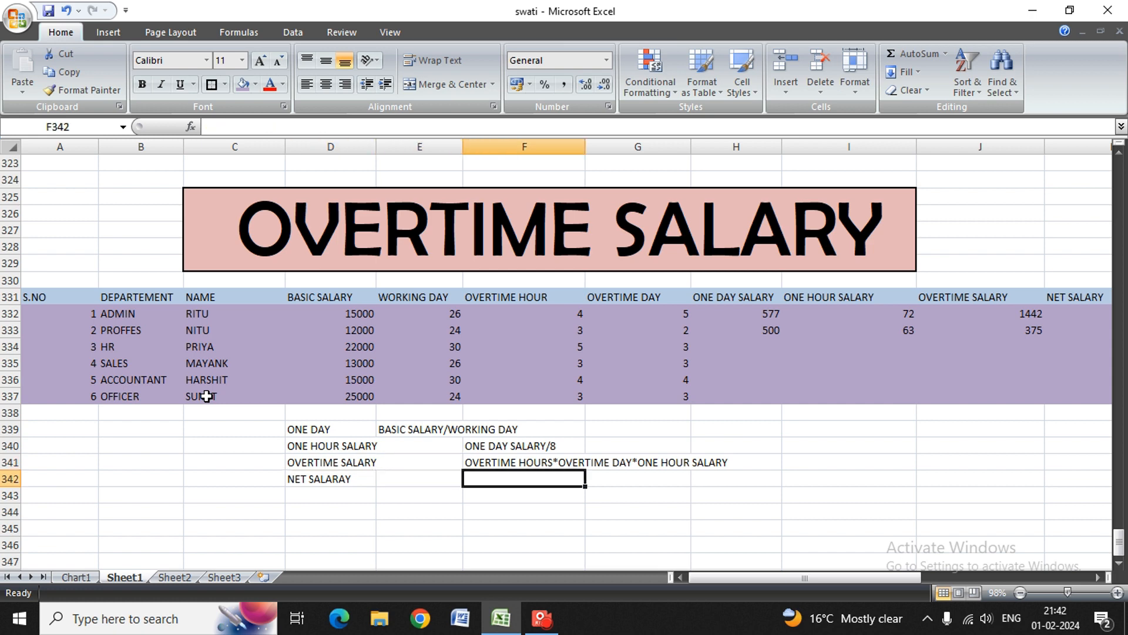
# Write the net salary rule BASIC SALARY +OVERTIME SALRY in F342.
pyautogui.write('BASIC ')
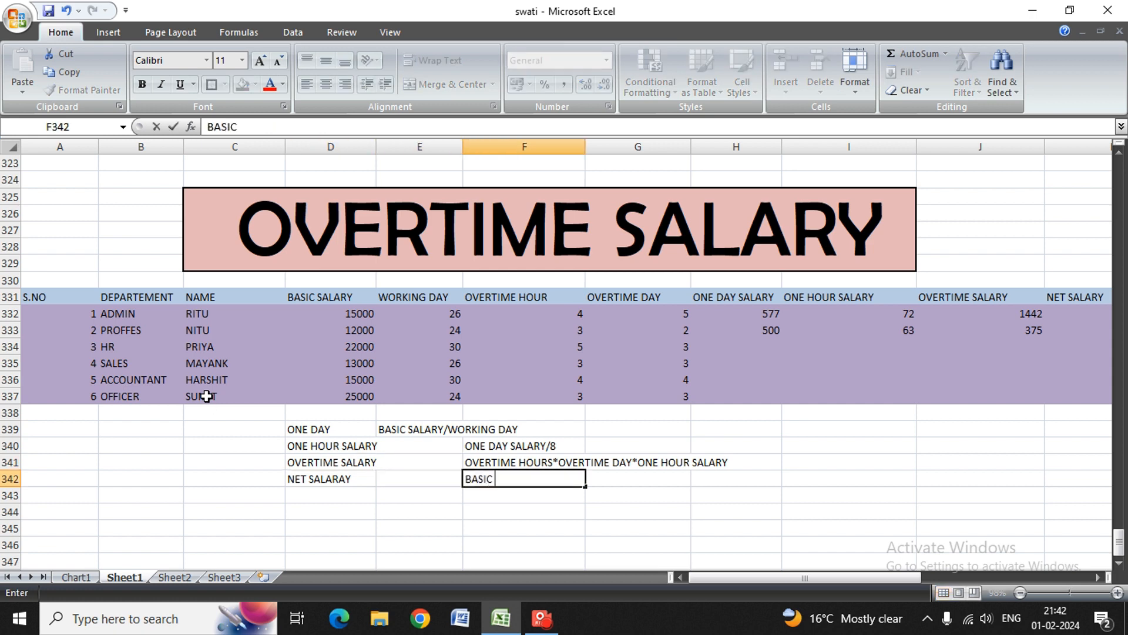
pyautogui.write('SALARY +N')
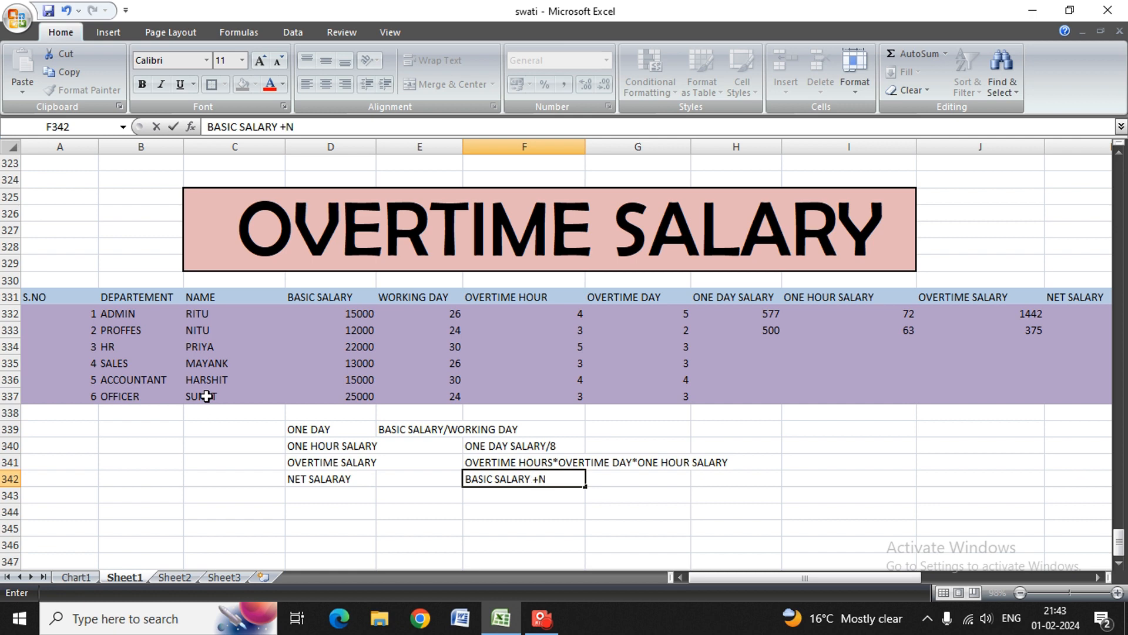
pyautogui.press('BackSpace')
pyautogui.write('OVERTIM')
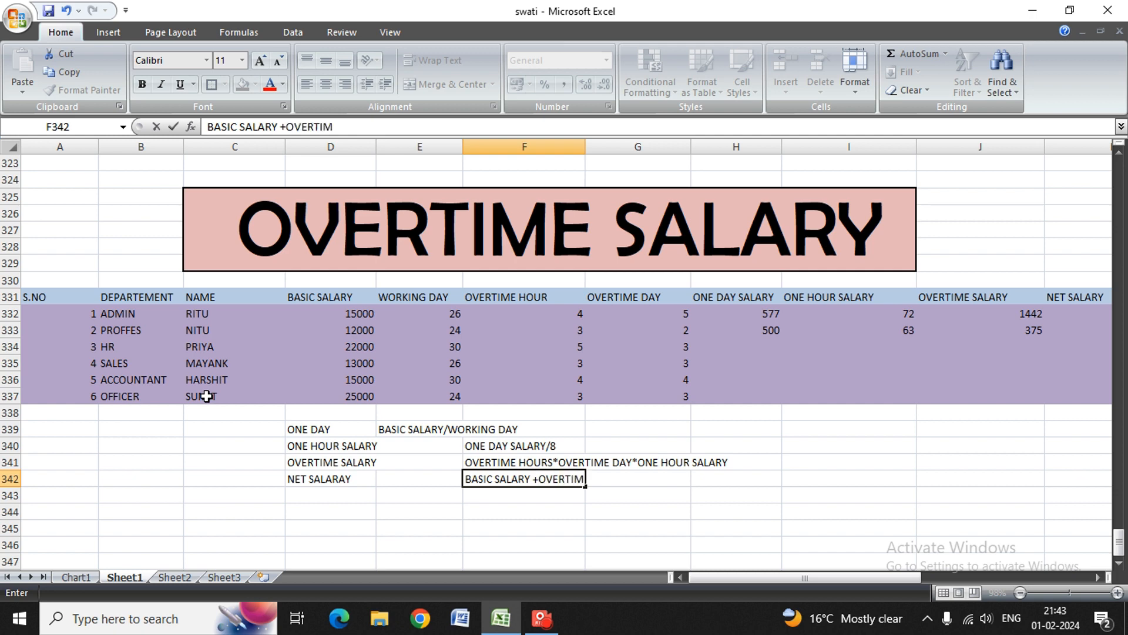
pyautogui.write('E SALRY')
pyautogui.press('Left')
pyautogui.press('Left')
pyautogui.press('Left')
pyautogui.press('Up')
pyautogui.press('Up')
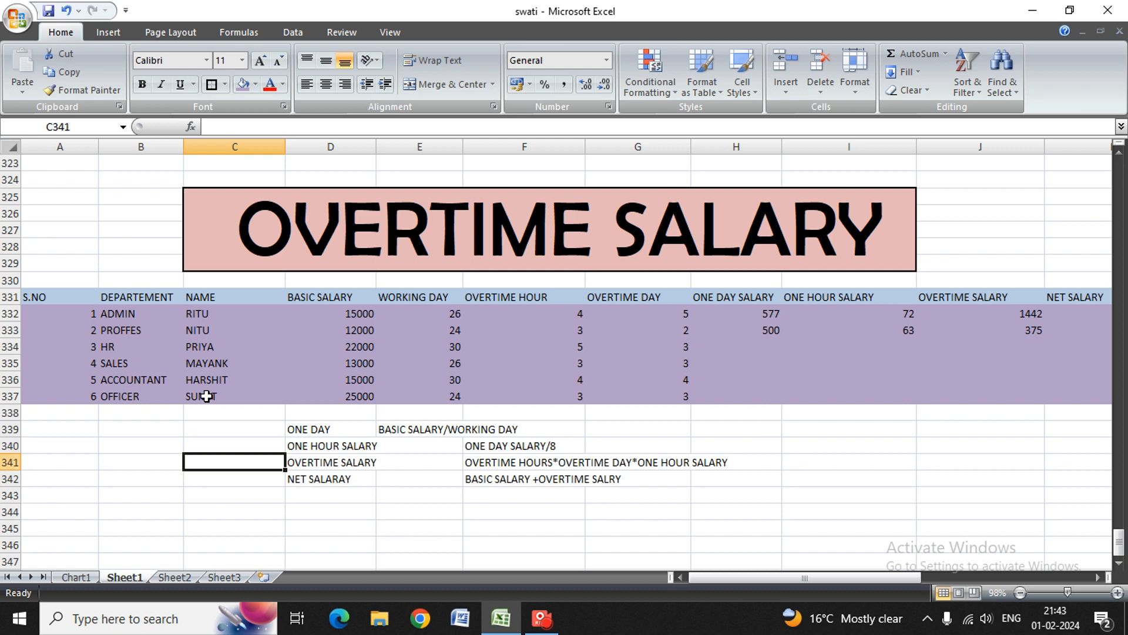
pyautogui.press('Down')
pyautogui.press('Up')
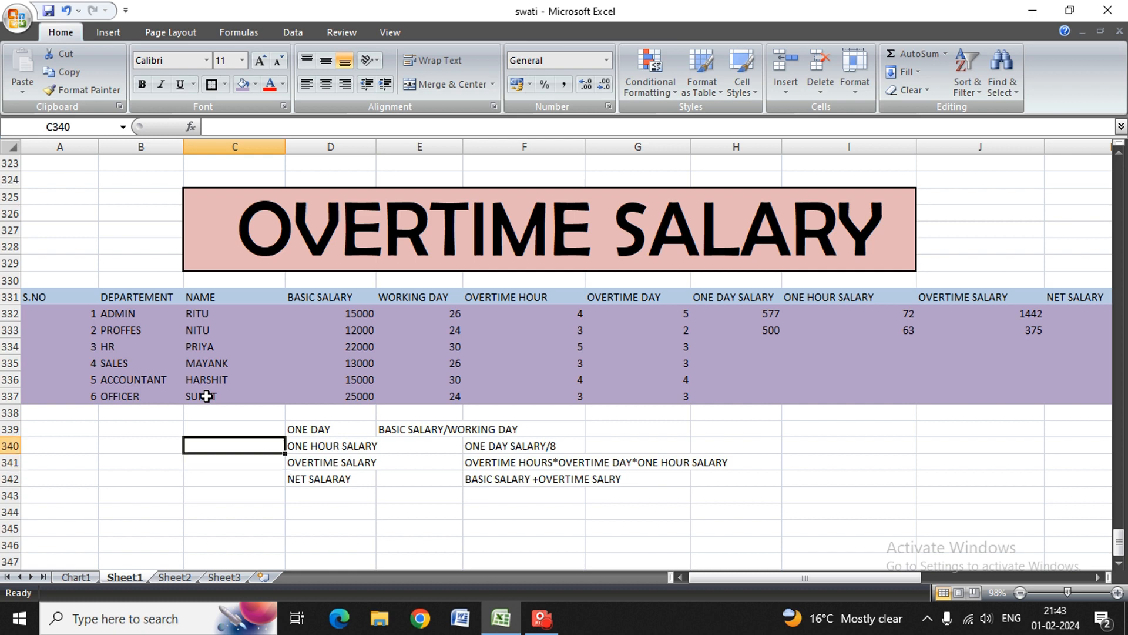
pyautogui.press('Down')
pyautogui.press('Right')
pyautogui.click(201, 395)
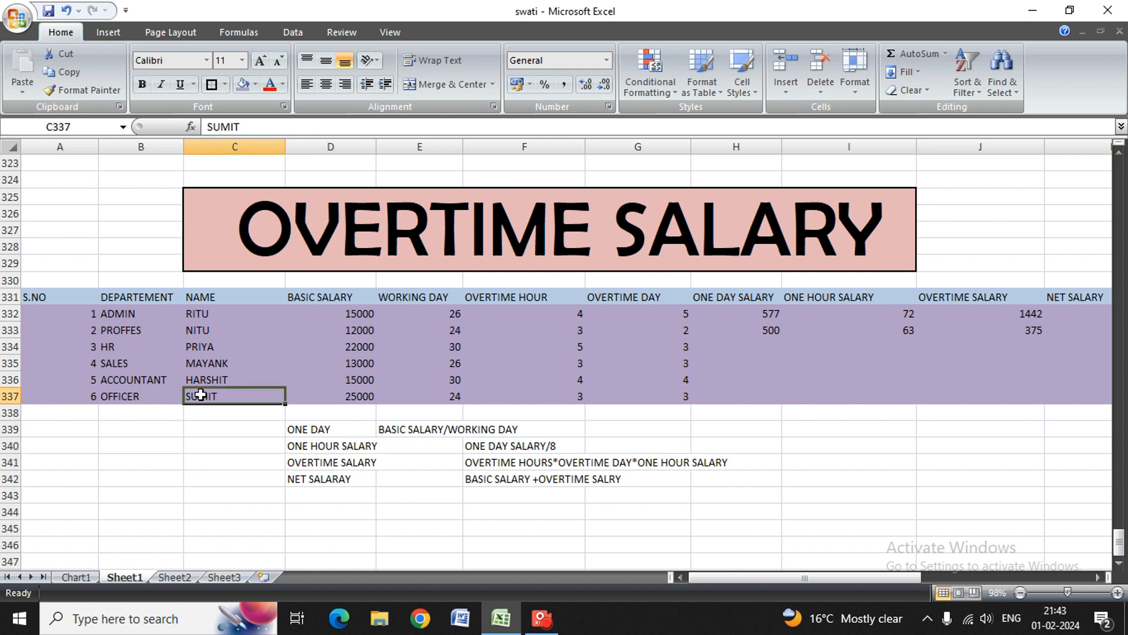